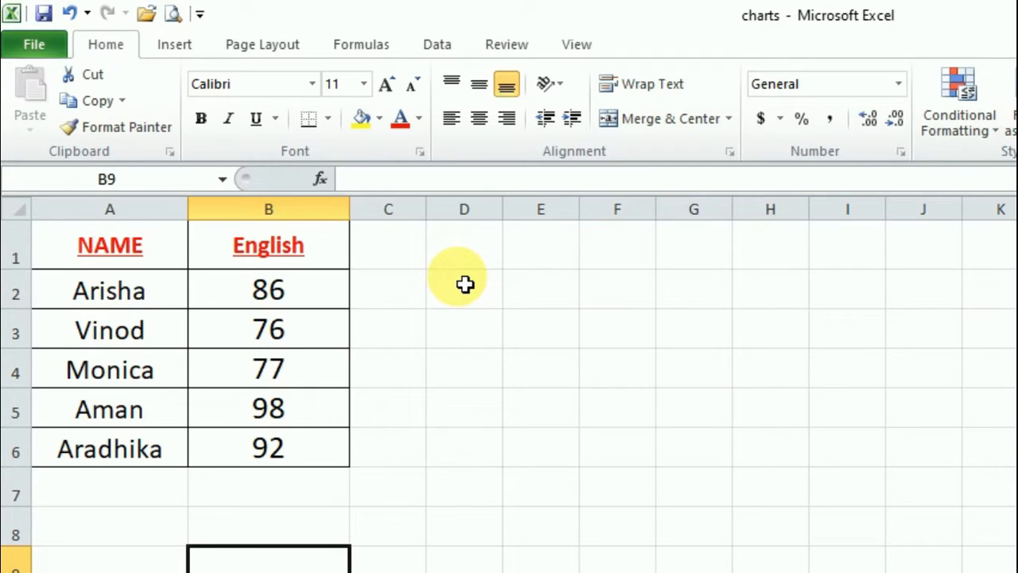
Step: Insert a 3-D clustered column chart from the names and English marks in A1:B6 and move it beside the table
left_click(112, 247)
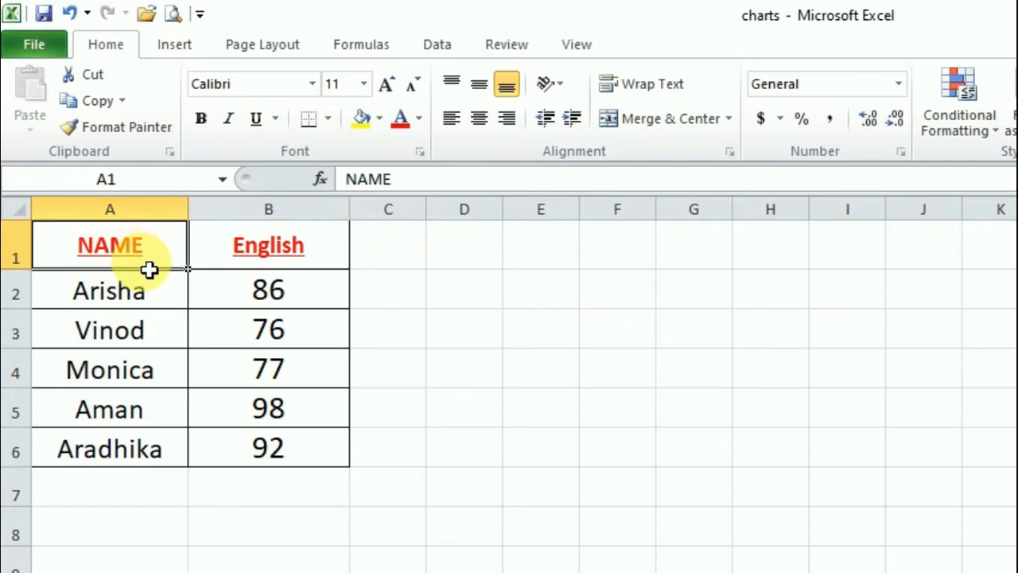
left_click_drag(149, 271, 262, 461)
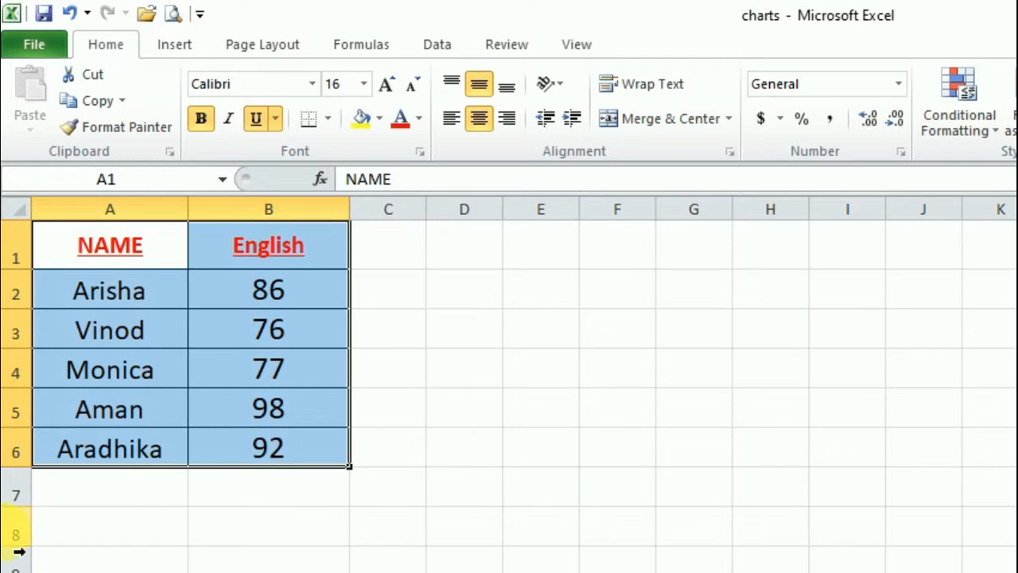
left_click(175, 46)
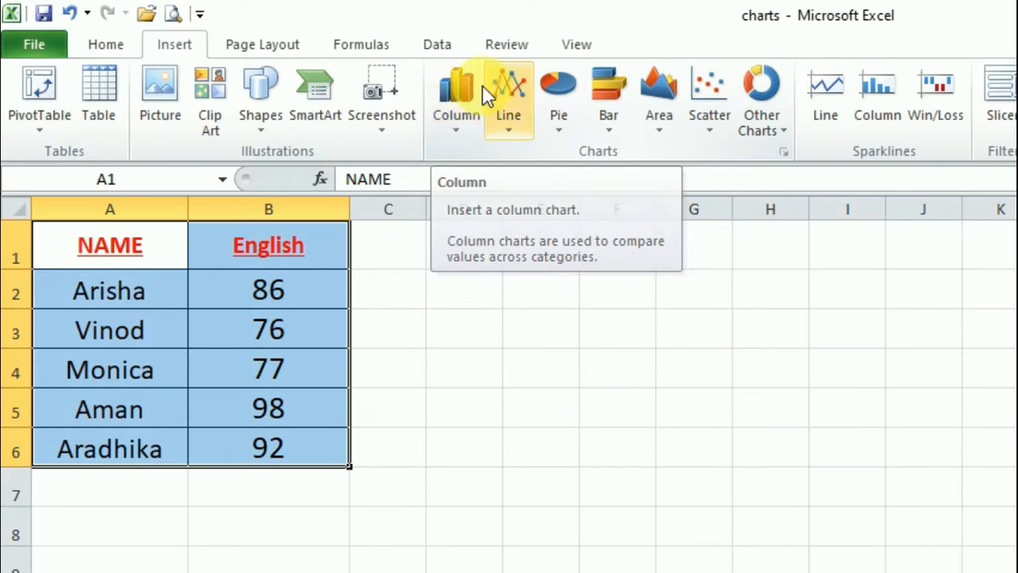
left_click(462, 136)
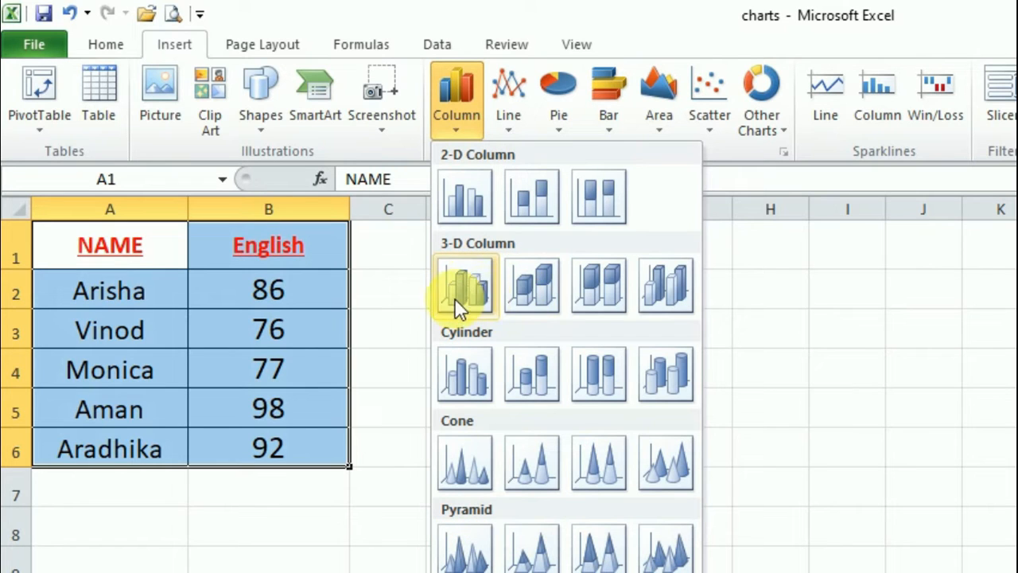
left_click(468, 280)
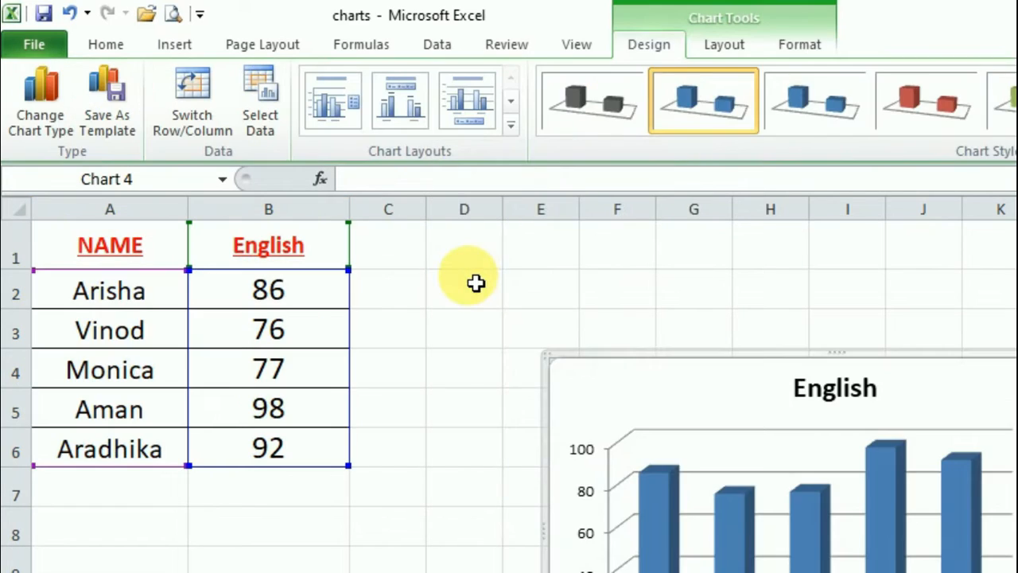
left_click_drag(629, 397, 584, 286)
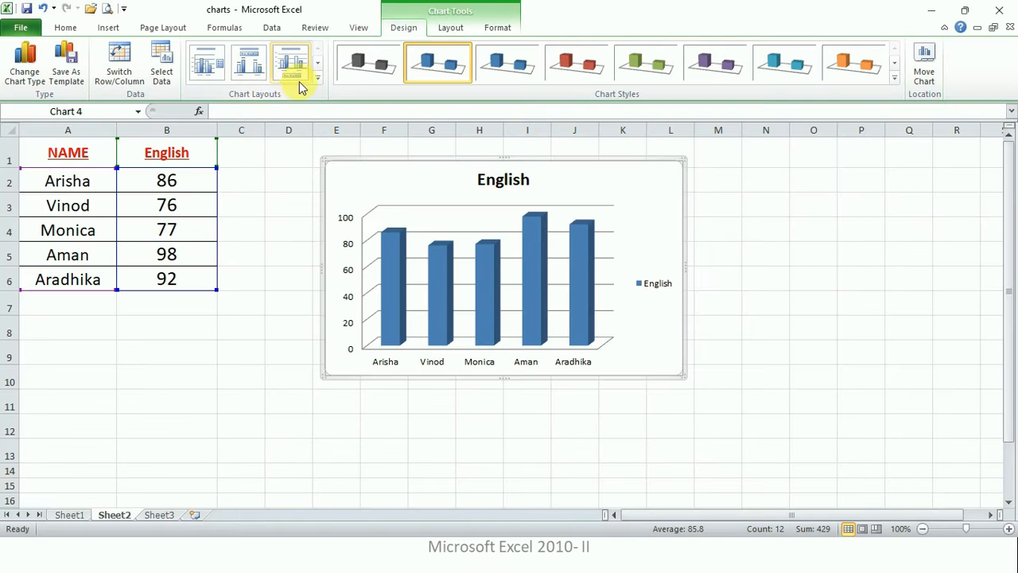
Step: Try chart layouts with data labels and a top legend, without a title, with gapless columns, and with both axis titles plus a side legend
left_click(247, 68)
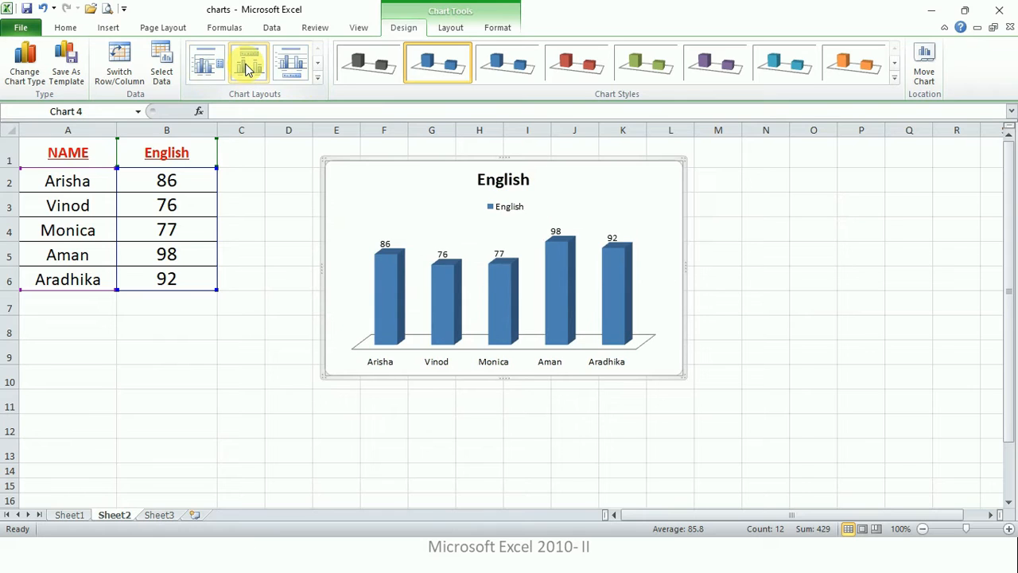
left_click(317, 77)
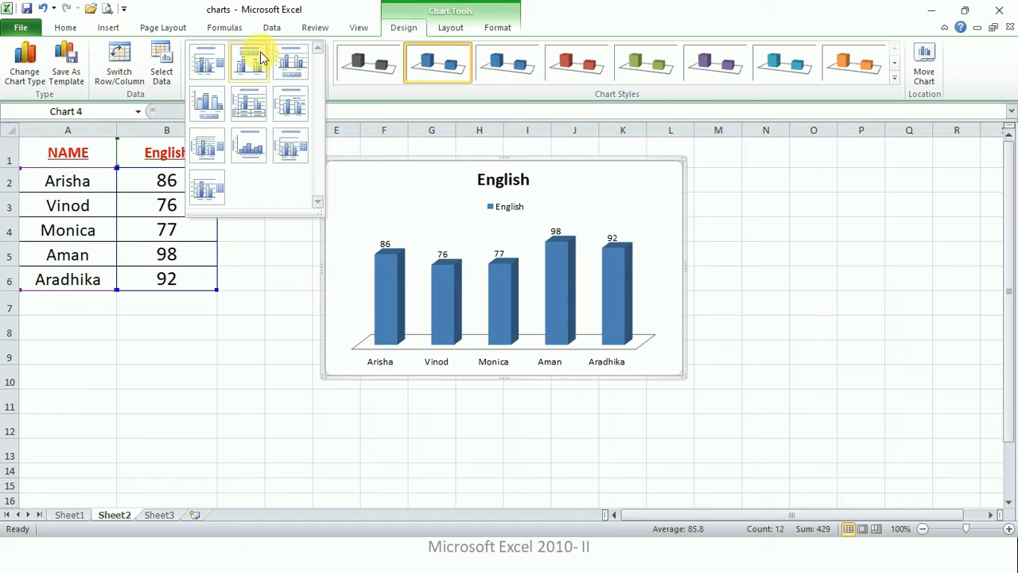
left_click(205, 197)
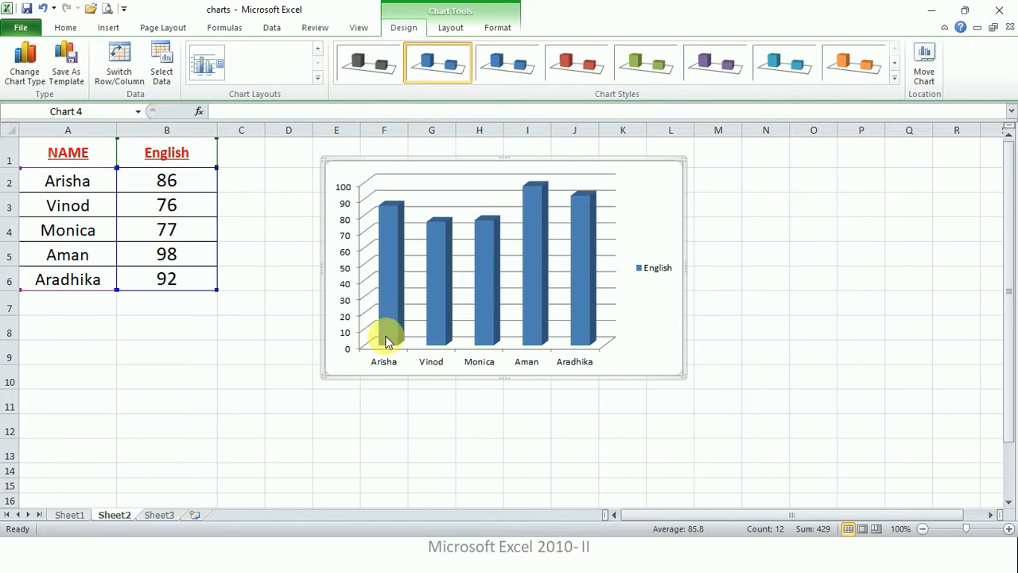
left_click(318, 79)
left_click(253, 144)
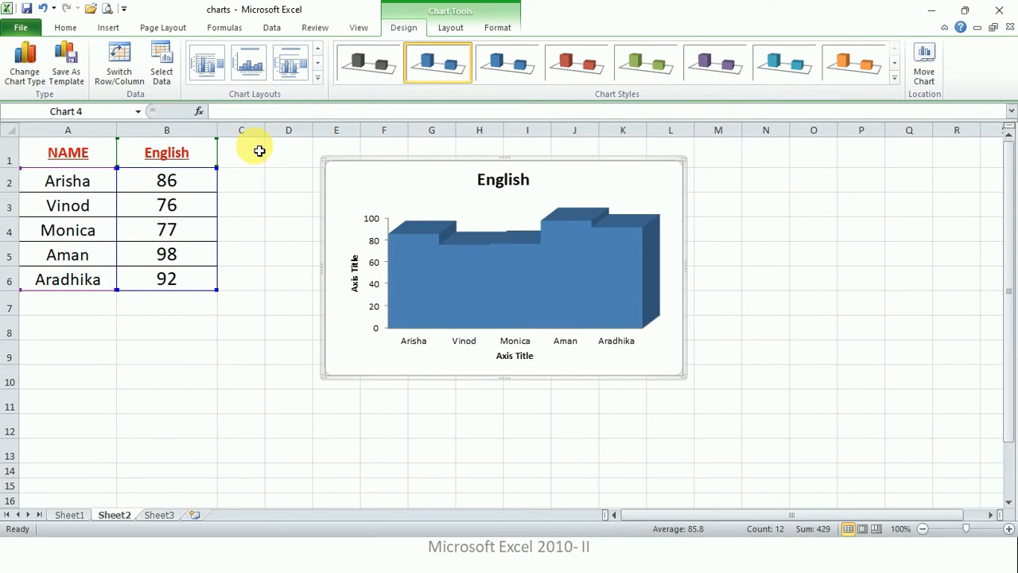
left_click(318, 79)
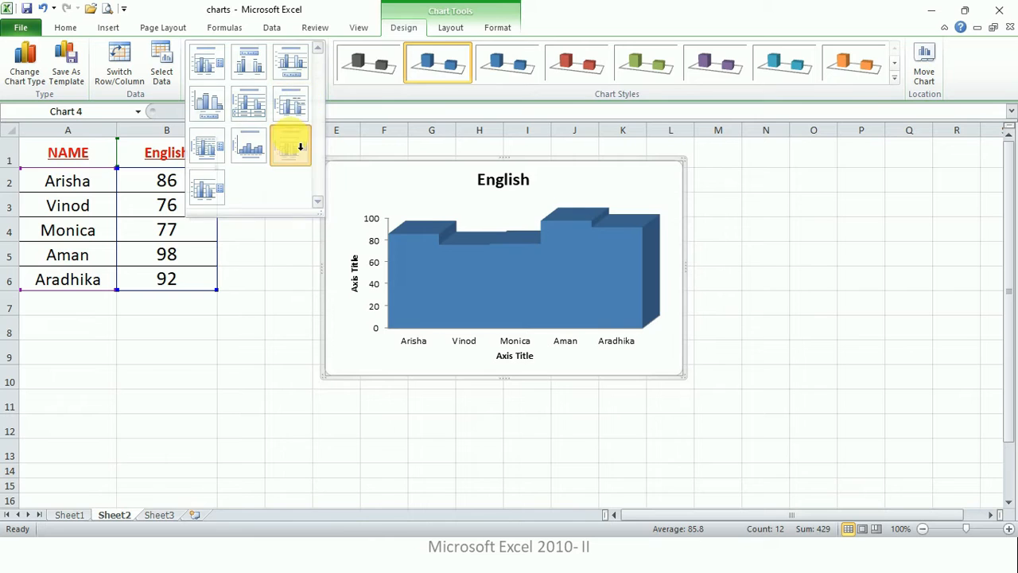
left_click(288, 142)
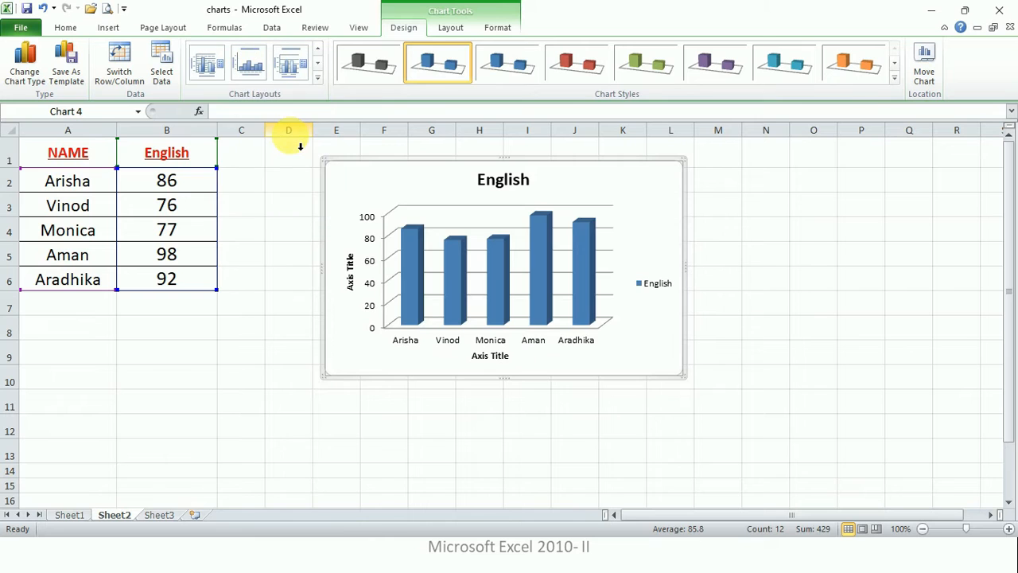
Step: Try an untitled chart layout with data labels and a bottom legend, followed by a titled layout with gridlines and a bottom legend
left_click(318, 78)
left_click(207, 107)
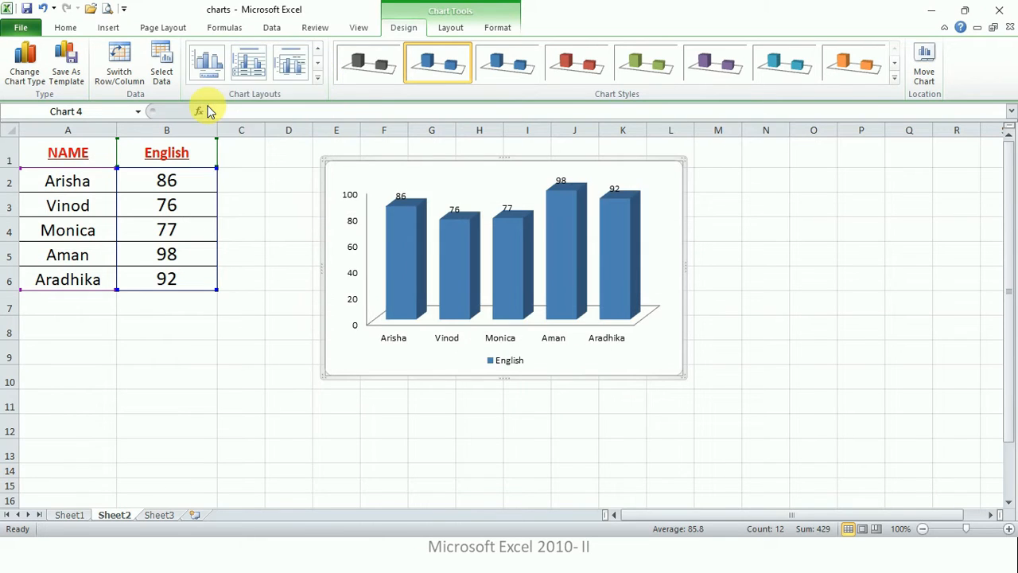
left_click(318, 80)
left_click(293, 68)
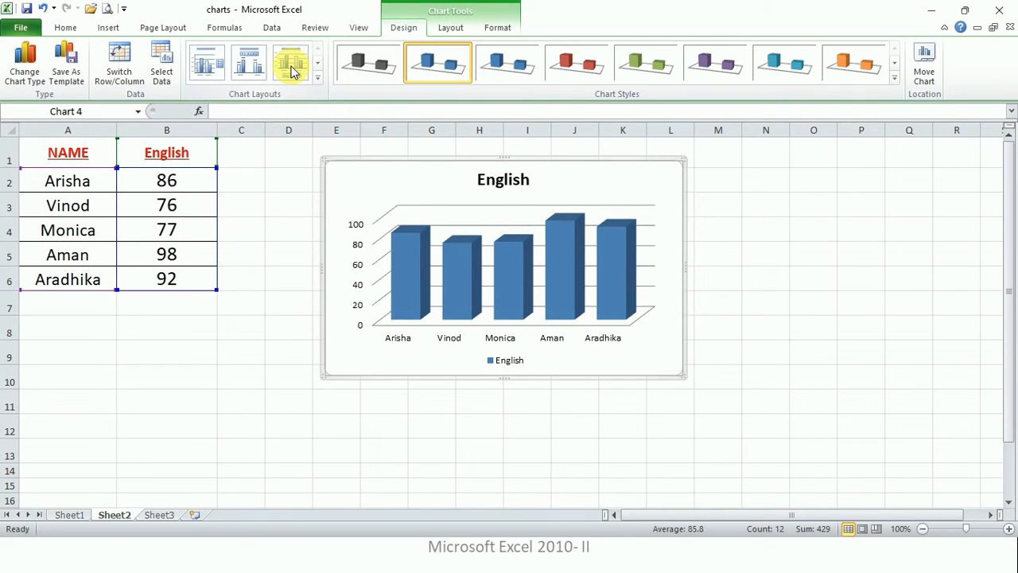
Step: Apply the chart layout that has a title, a vertical axis title and a data table below the columns
left_click(318, 77)
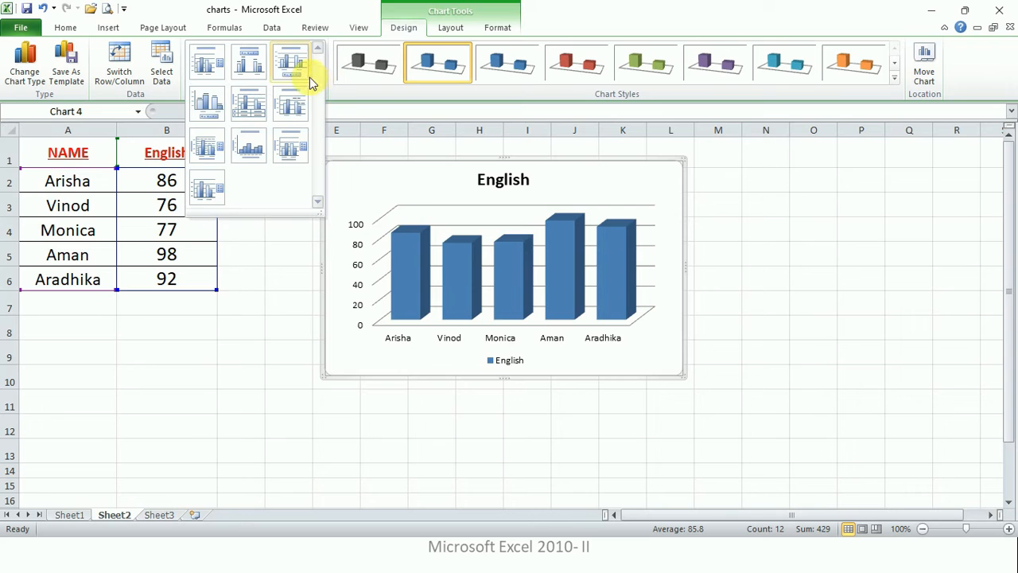
left_click(205, 63)
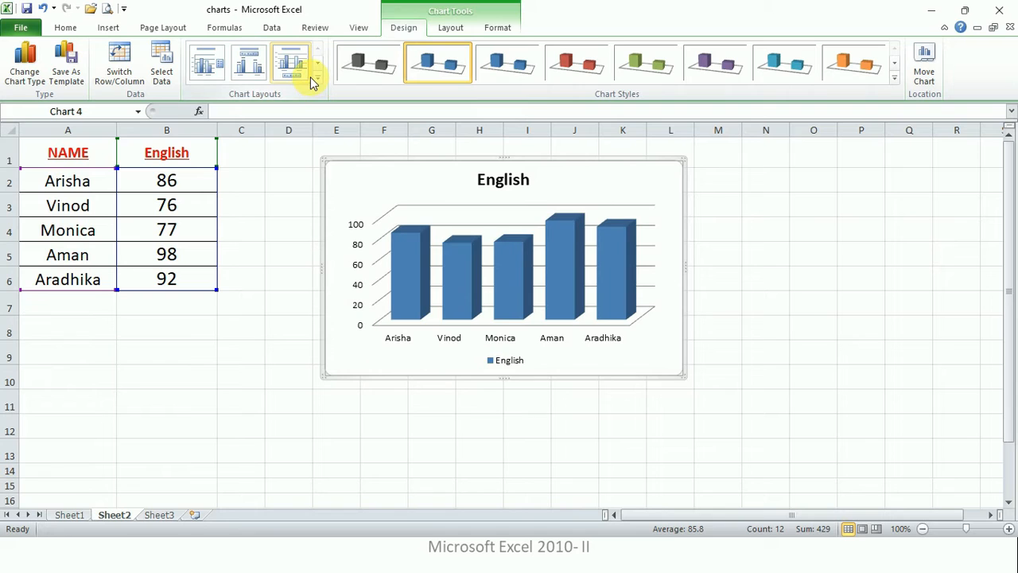
left_click(290, 72)
left_click(317, 77)
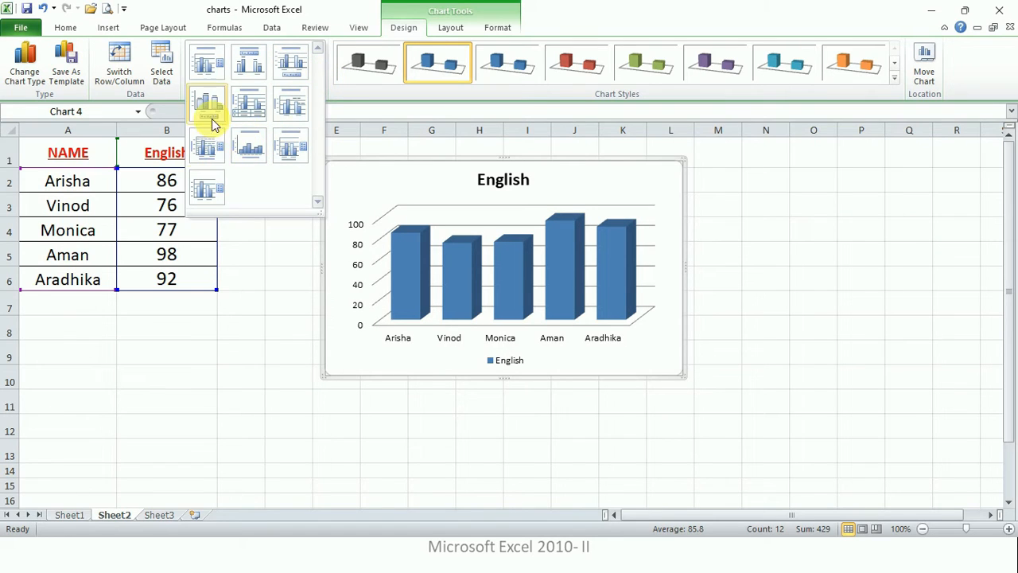
left_click(252, 106)
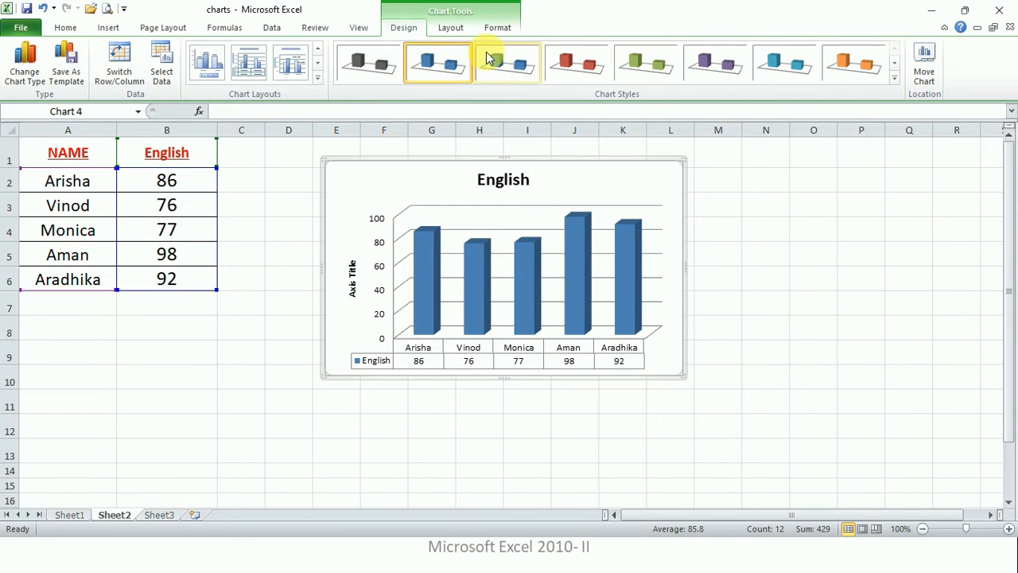
Step: Try the plain green, purple and teal chart styles, then the green style with grey walls and floor
left_click(652, 70)
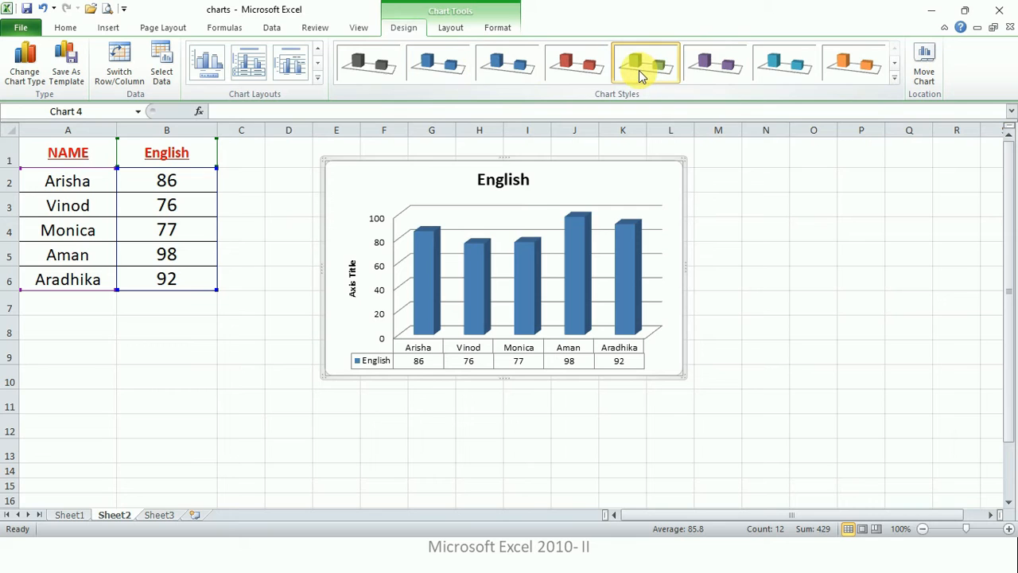
left_click(712, 67)
left_click(784, 64)
left_click(894, 78)
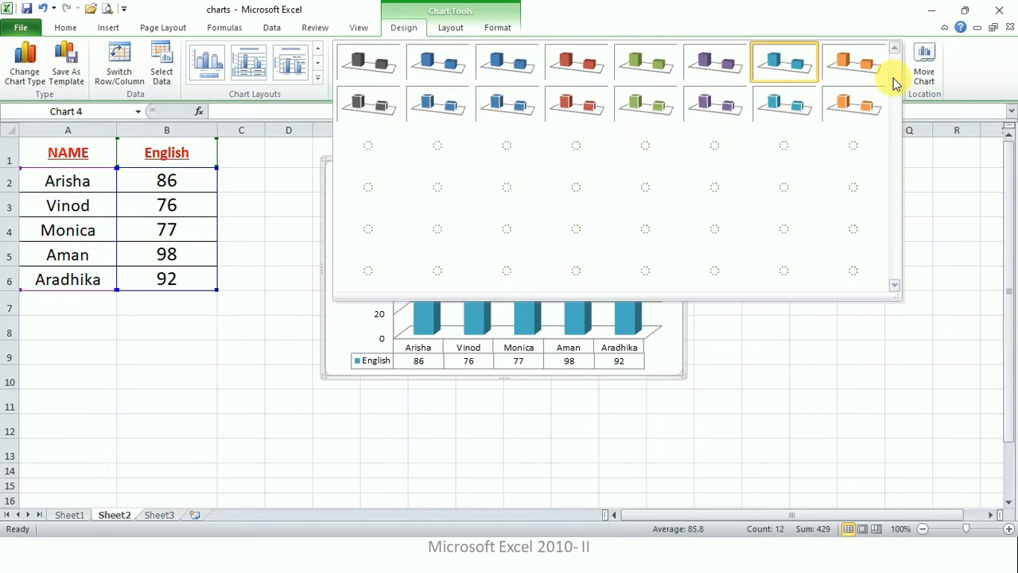
left_click(644, 230)
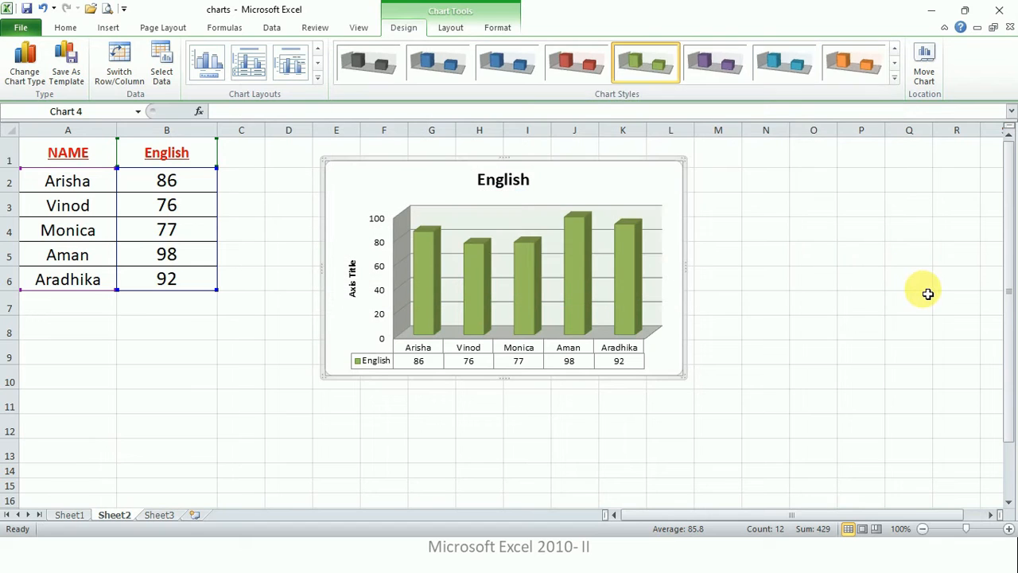
Step: Try the black-background chart style with teal columns and adjust the plot area at its lower corner
left_click(896, 80)
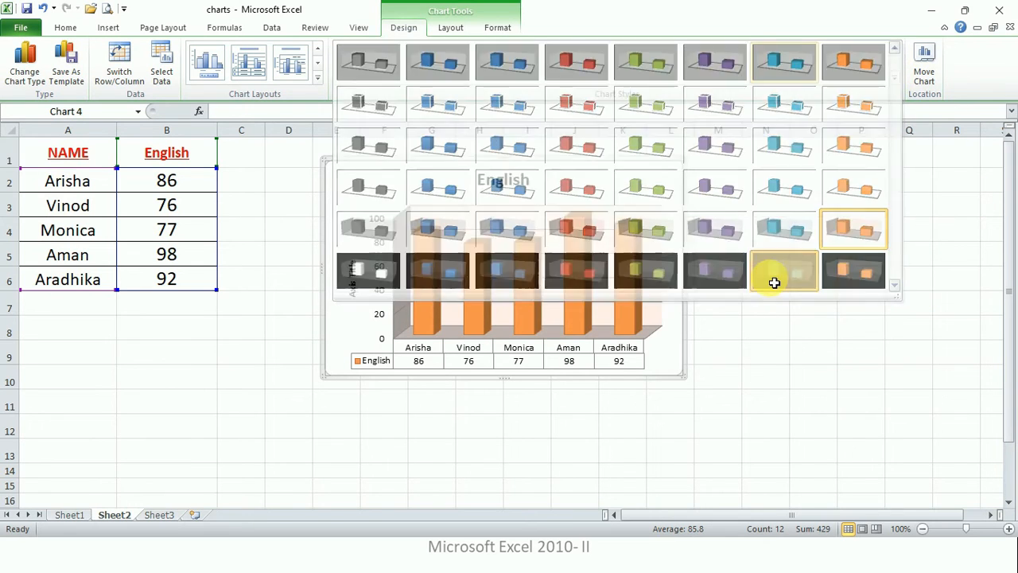
left_click(772, 284)
left_click(682, 367)
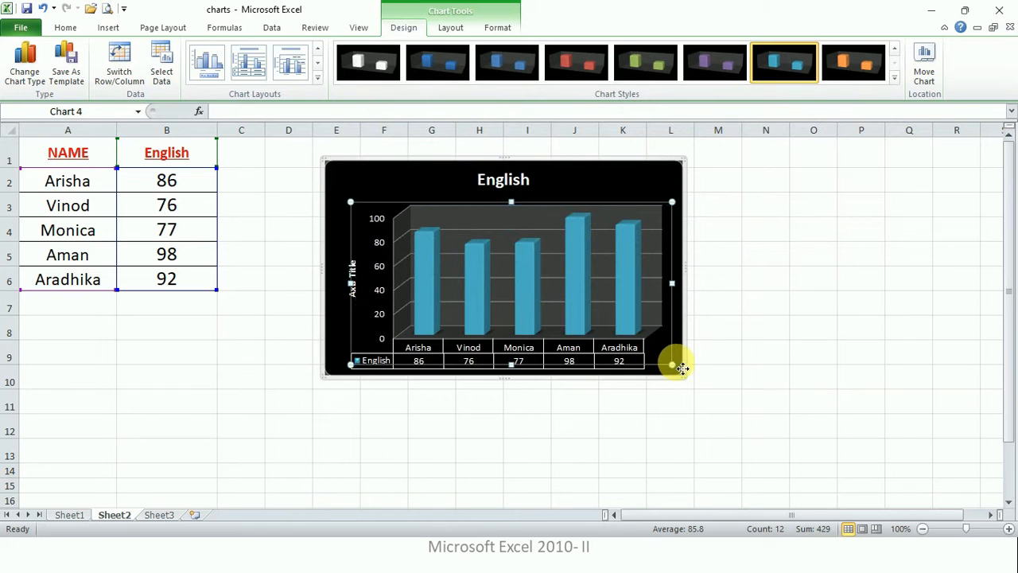
left_click_drag(682, 367, 685, 359)
left_click(752, 182)
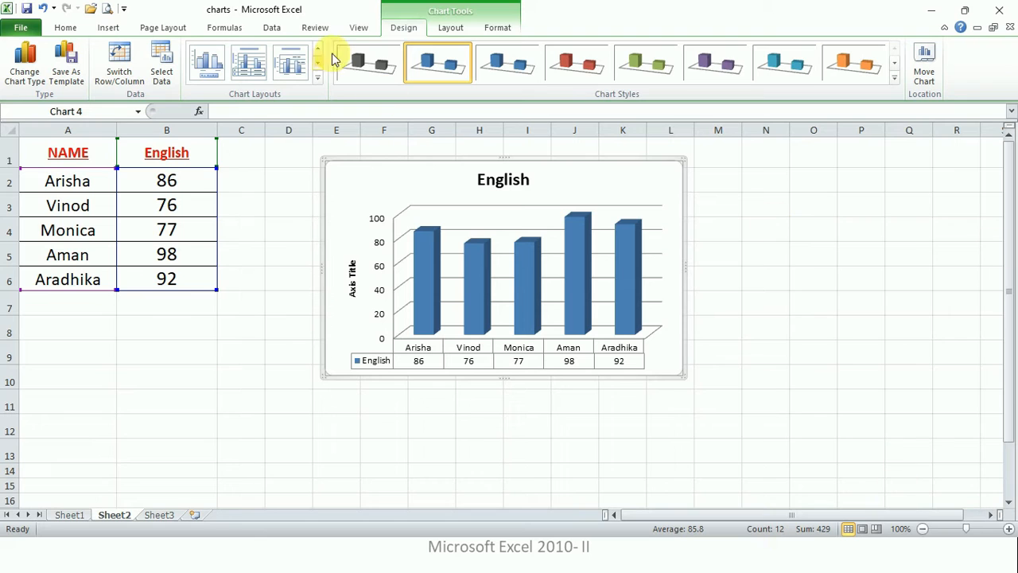
Step: Recolour the column chart with plain green, purple and teal styles, then try the green style with shaded walls
left_click(645, 63)
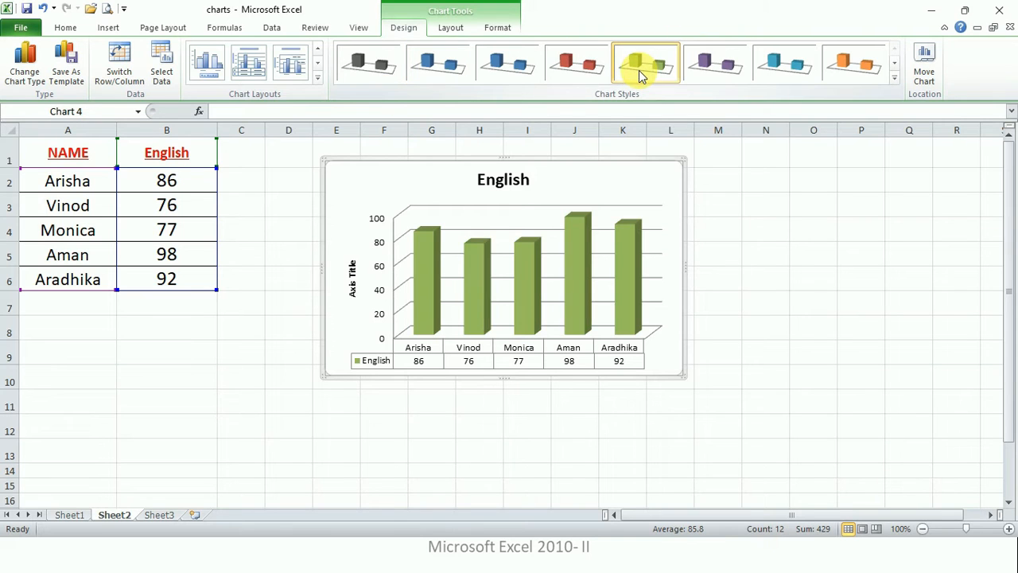
left_click(711, 68)
left_click(785, 63)
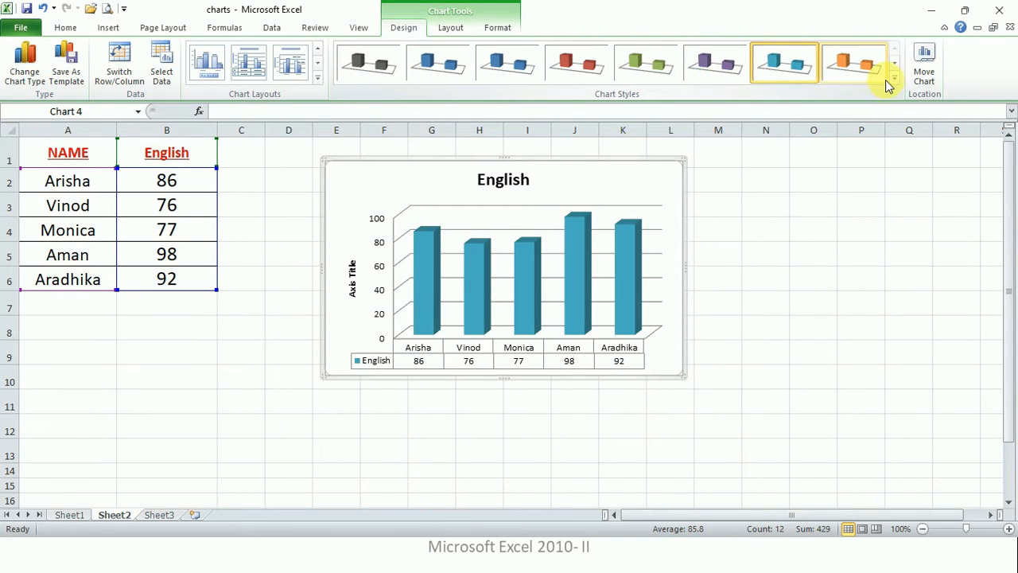
left_click(894, 78)
left_click(640, 236)
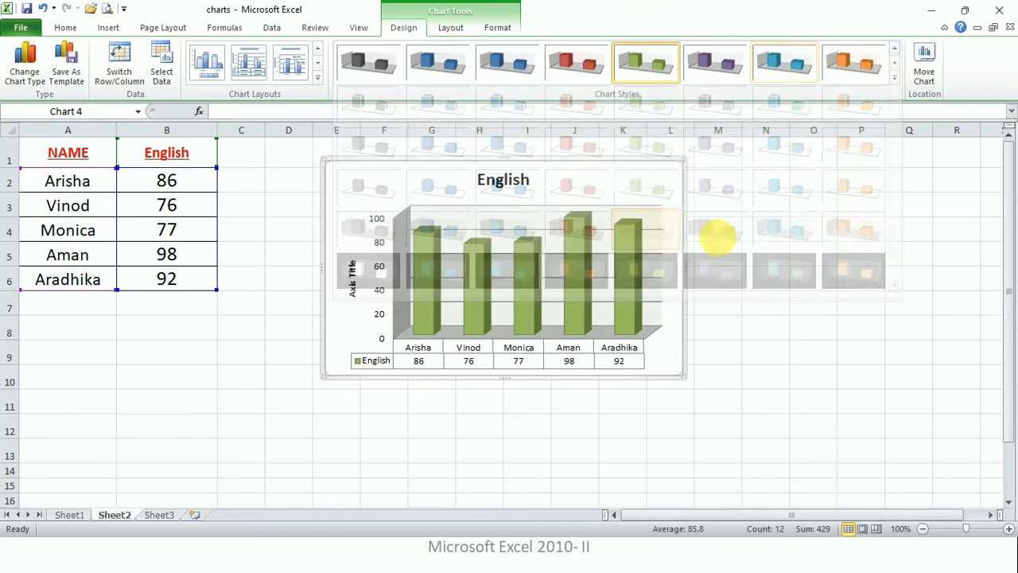
Step: Apply the chart style with teal columns on a black background and enlarge the plot area inside the chart
left_click(894, 78)
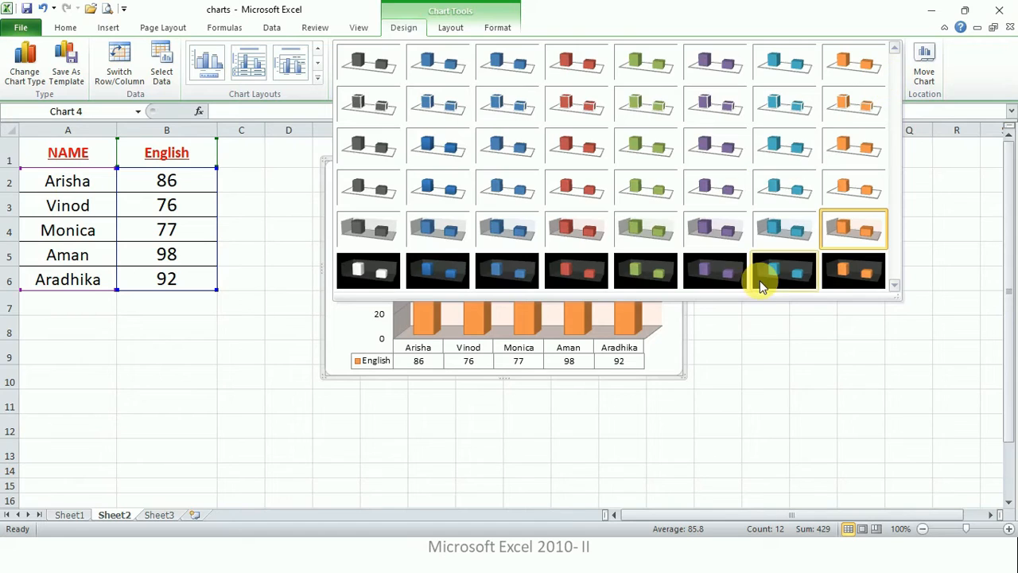
left_click(773, 282)
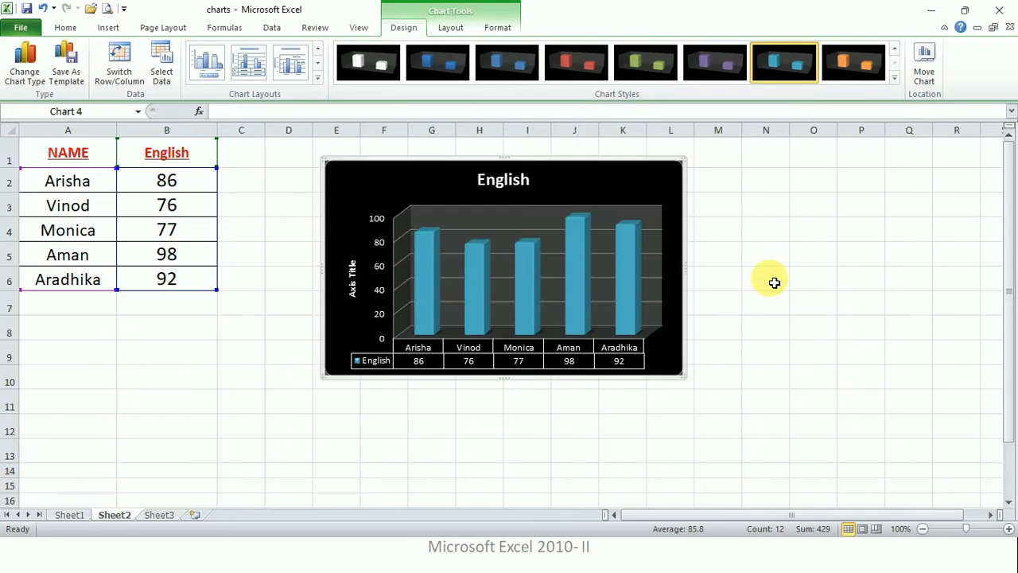
left_click(676, 365)
left_click_drag(683, 367, 684, 376)
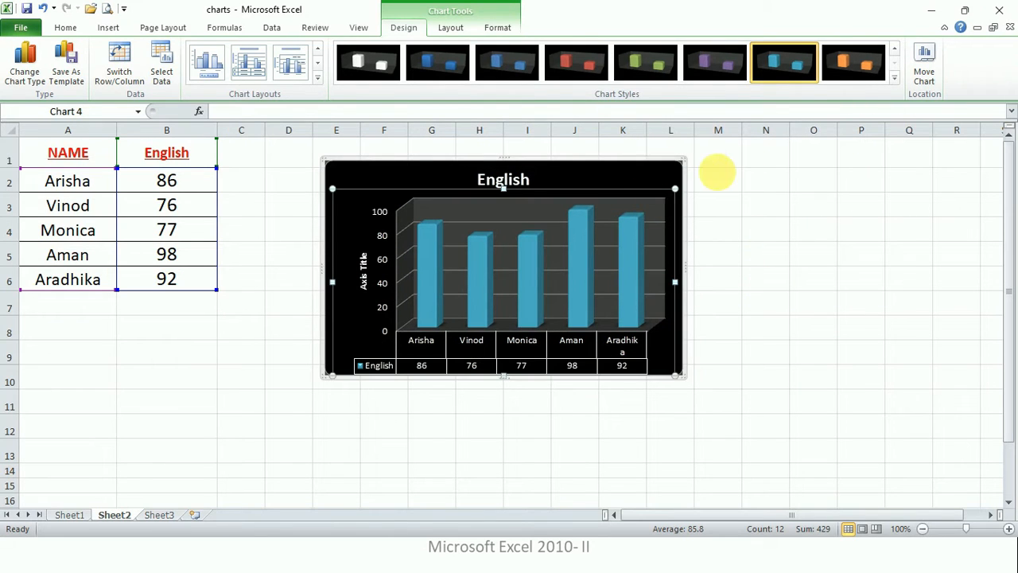
left_click(752, 182)
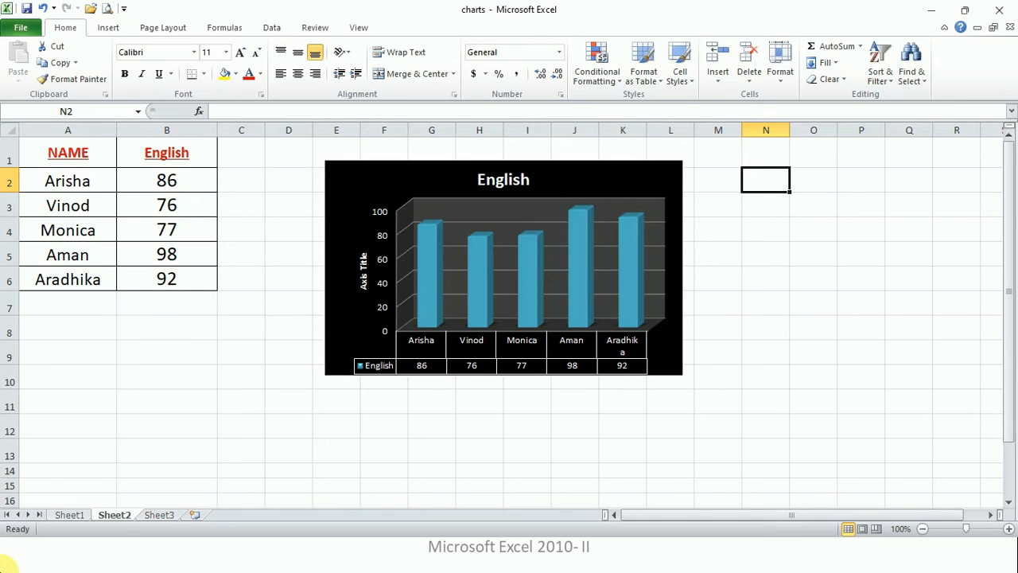
Step: Remove the title from the English marks chart by setting its chart title option to None
left_click(369, 179)
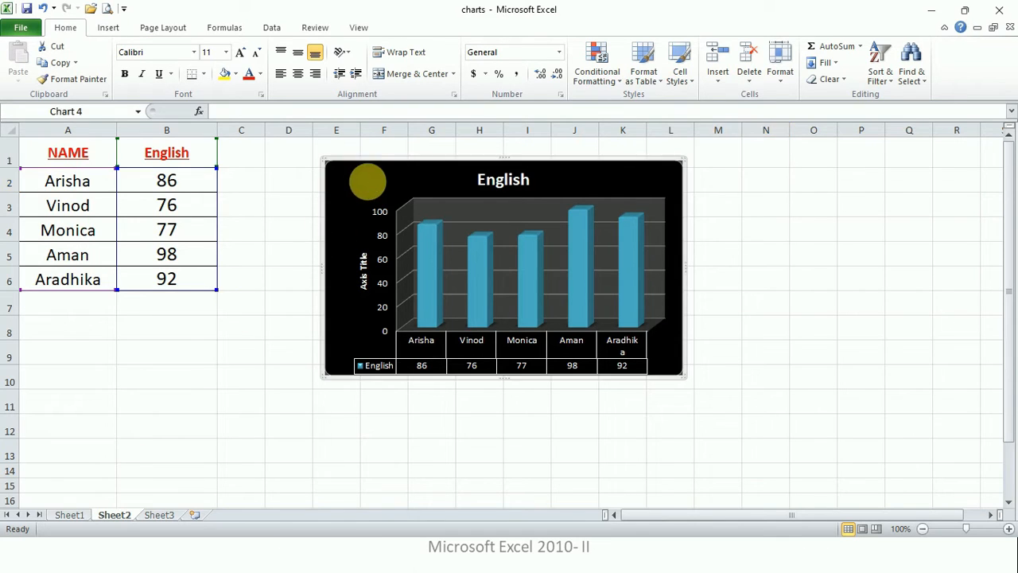
left_click(447, 27)
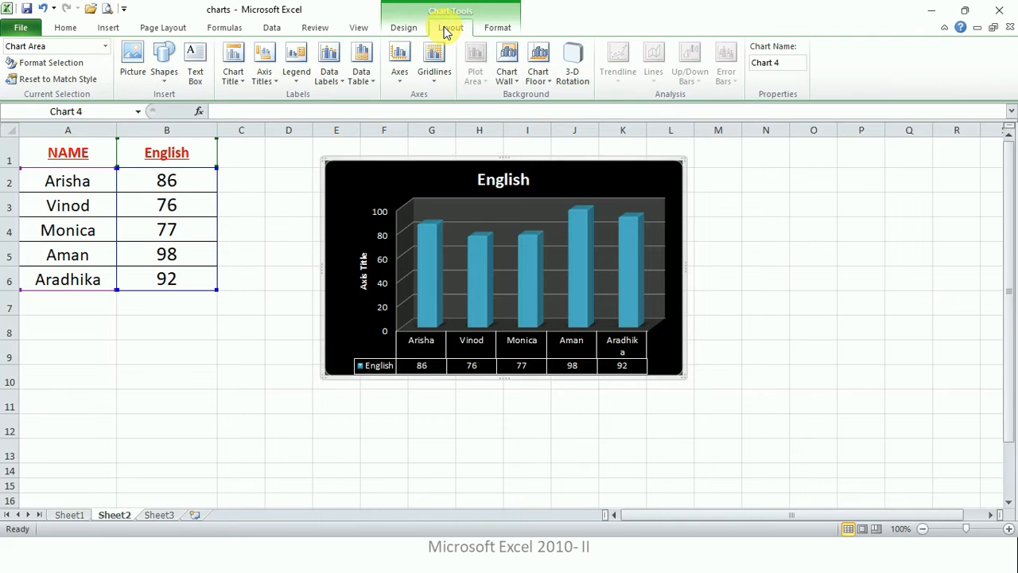
left_click(237, 88)
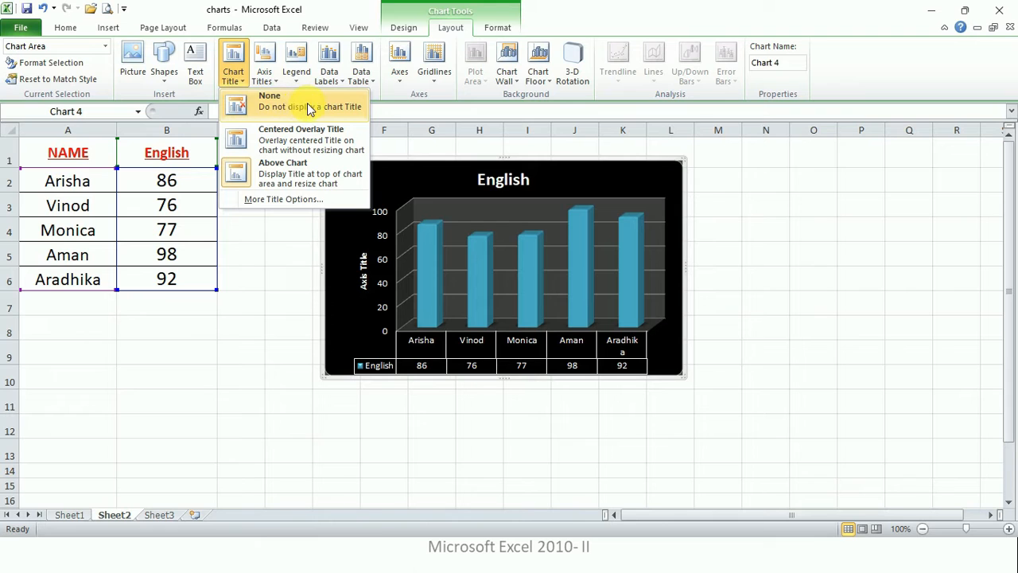
left_click(270, 105)
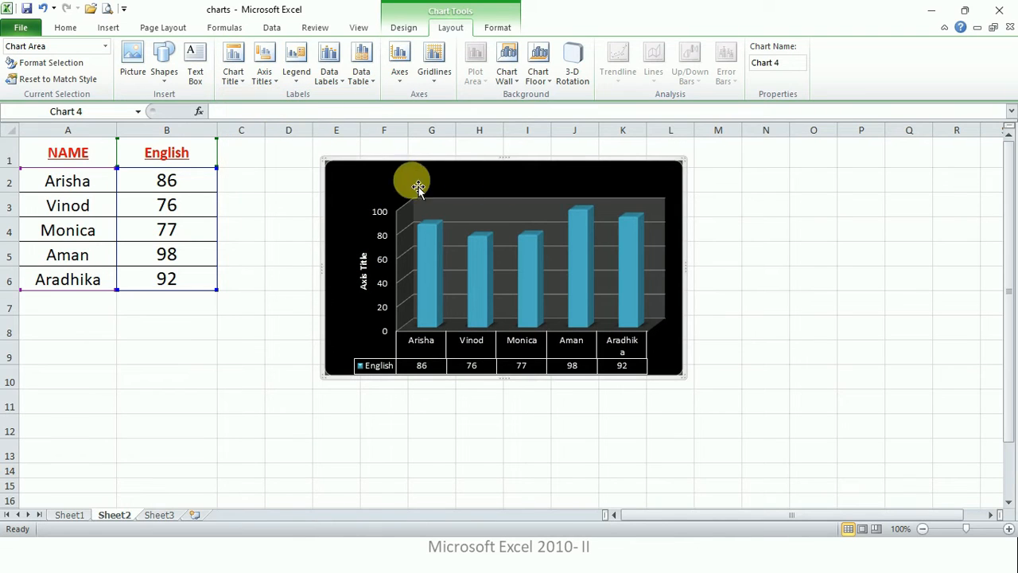
Step: Add a centered overlay title to the chart and review the horizontal and vertical axis title options
left_click(237, 83)
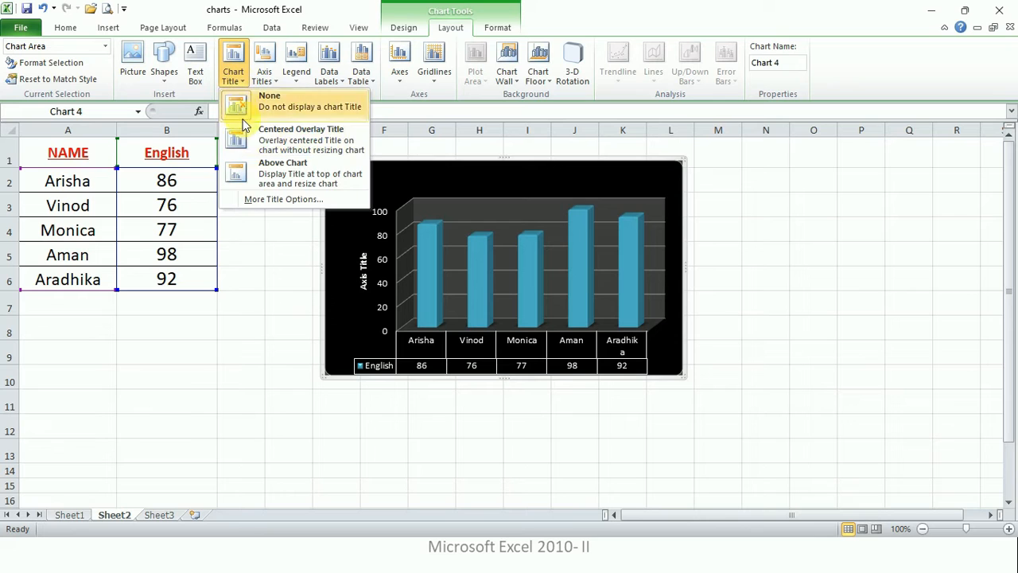
left_click(271, 148)
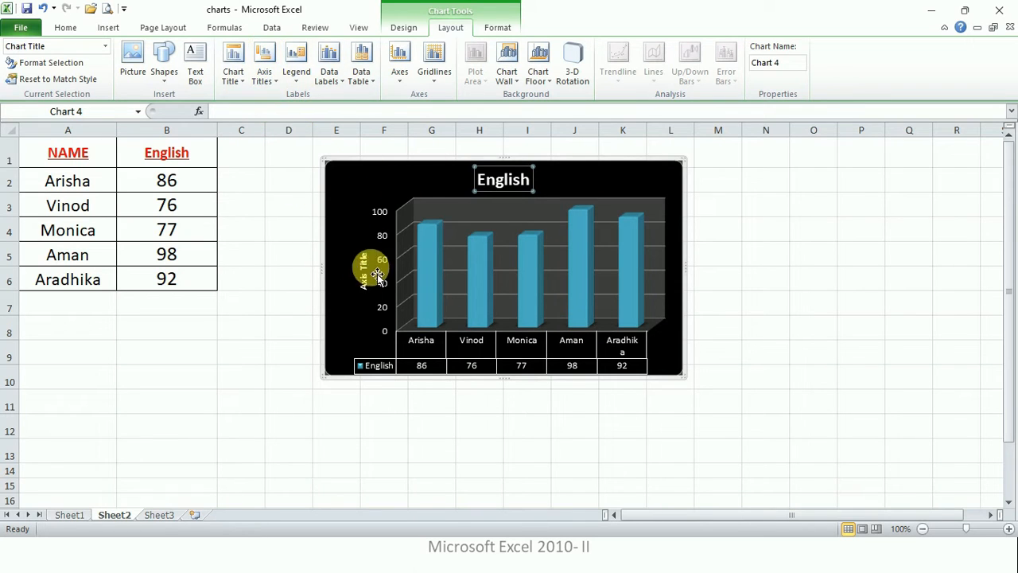
left_click(264, 76)
mouse_move(284, 113)
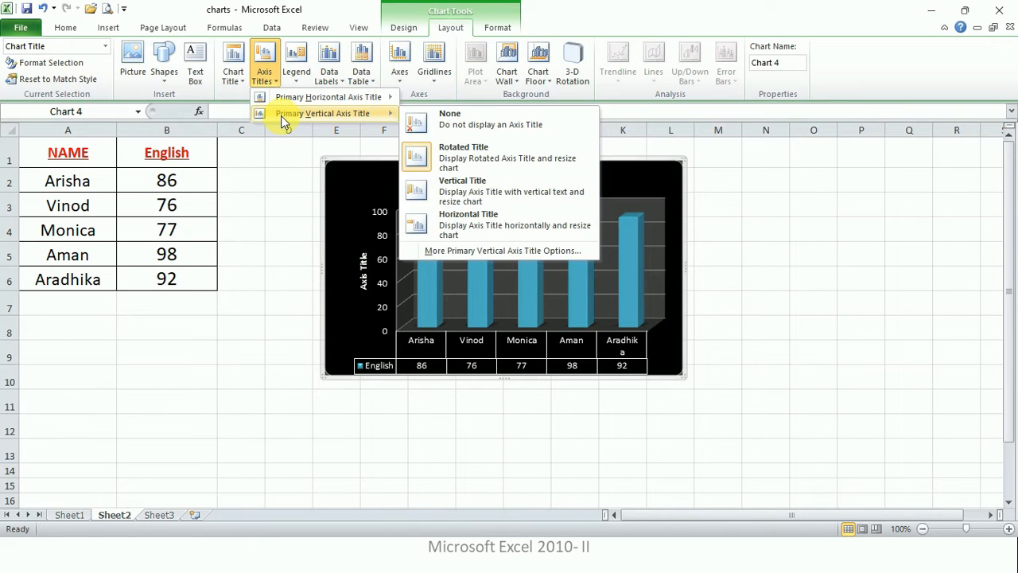
mouse_move(282, 96)
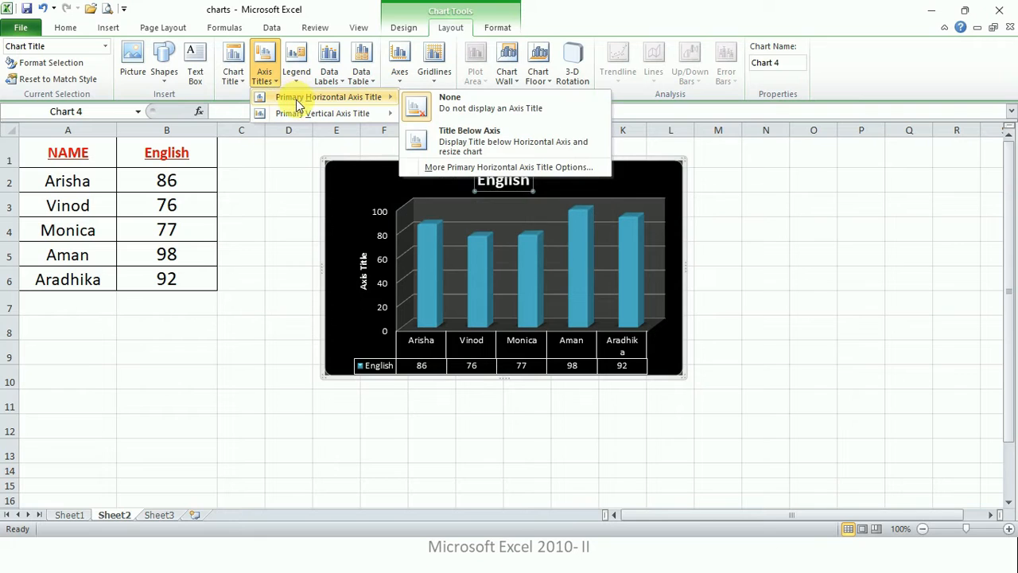
left_click(246, 223)
Step: Try overlaying the legend at the left of the chart without resizing it, and undo it
left_click(296, 78)
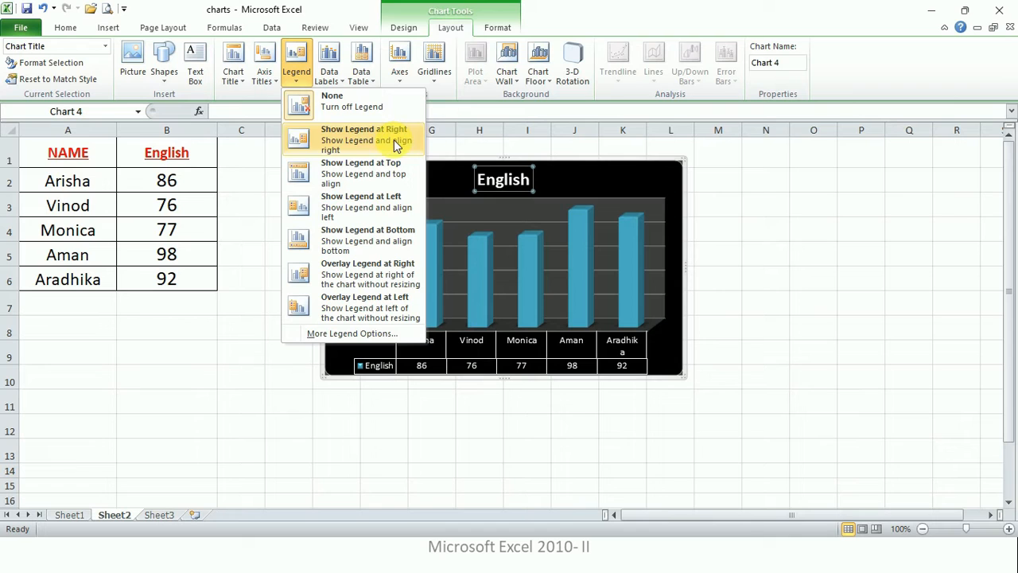
left_click(412, 308)
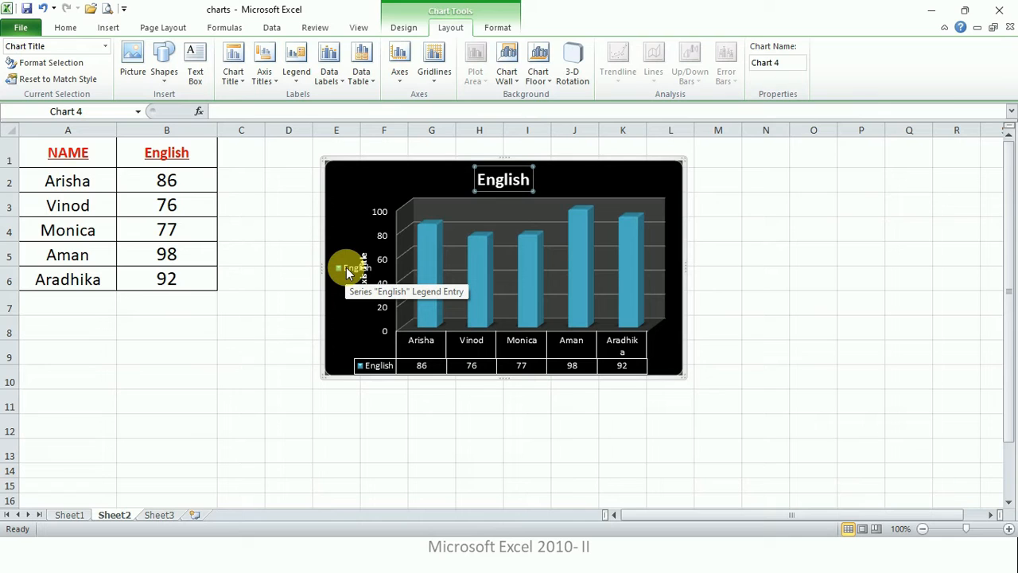
key("ctrl+z")
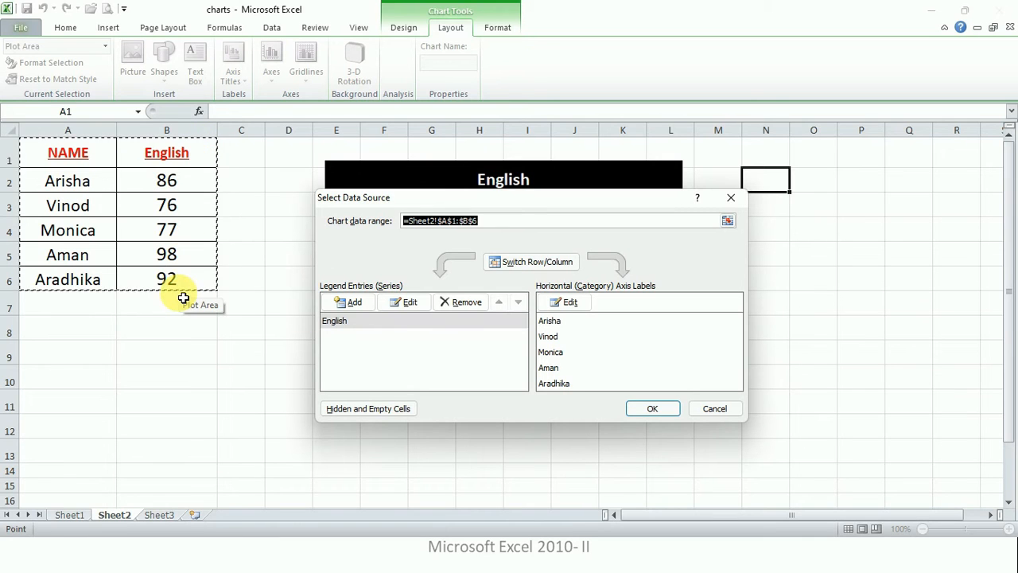
Step: Add a data series named HINDI to the chart's data source and clear its default value
left_click(348, 303)
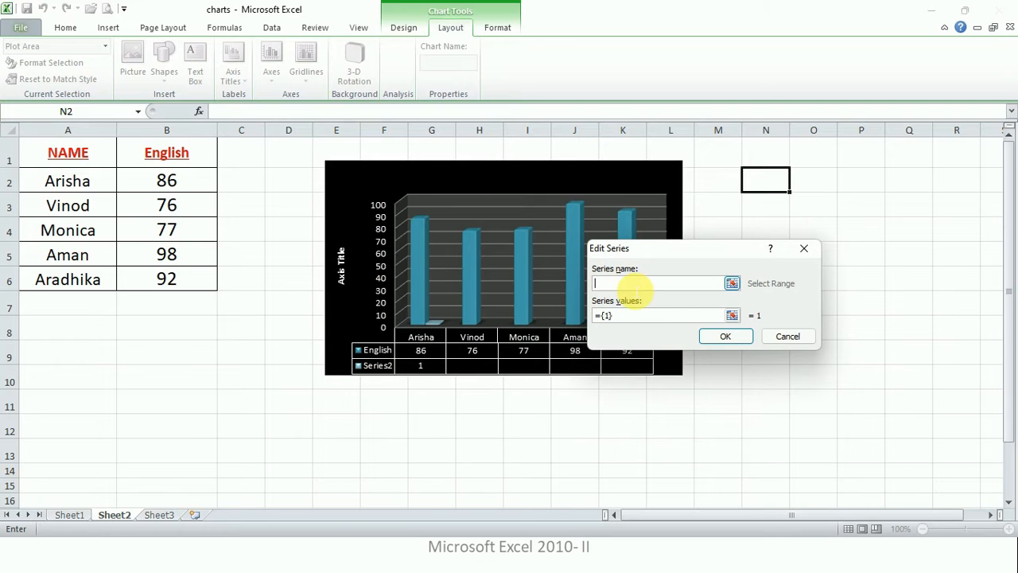
type("HINDI")
left_click(608, 316)
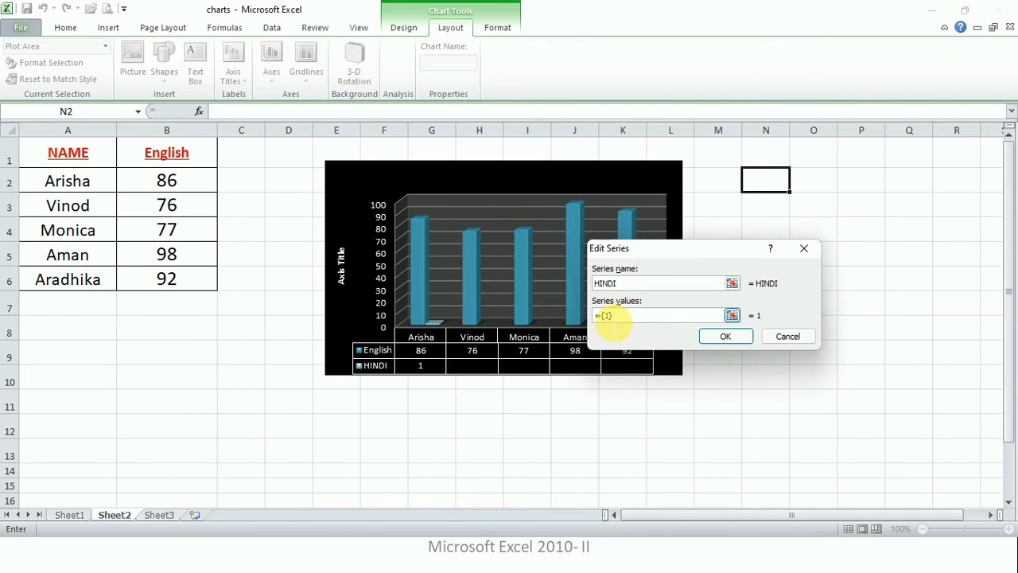
key("BackSpace")
type("20")
key("BackSpace")
key("BackSpace")
key("BackSpace")
key("BackSpace")
type("89")
type(",67,98")
type(",87")
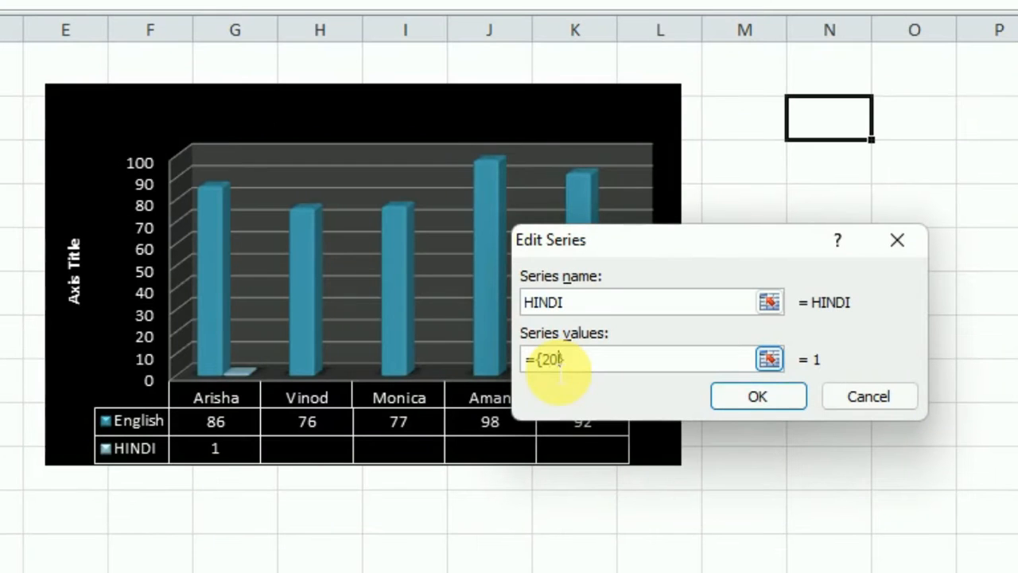
type(",40,")
key("BackSpace")
key("BackSpace")
key("BackSpace")
key("BackSpace")
key("BackSpace")
key("BackSpace")
Step: Set the HINDI series values to 89,67,98,87,90 and apply the new series to the chart
type("89,67,98")
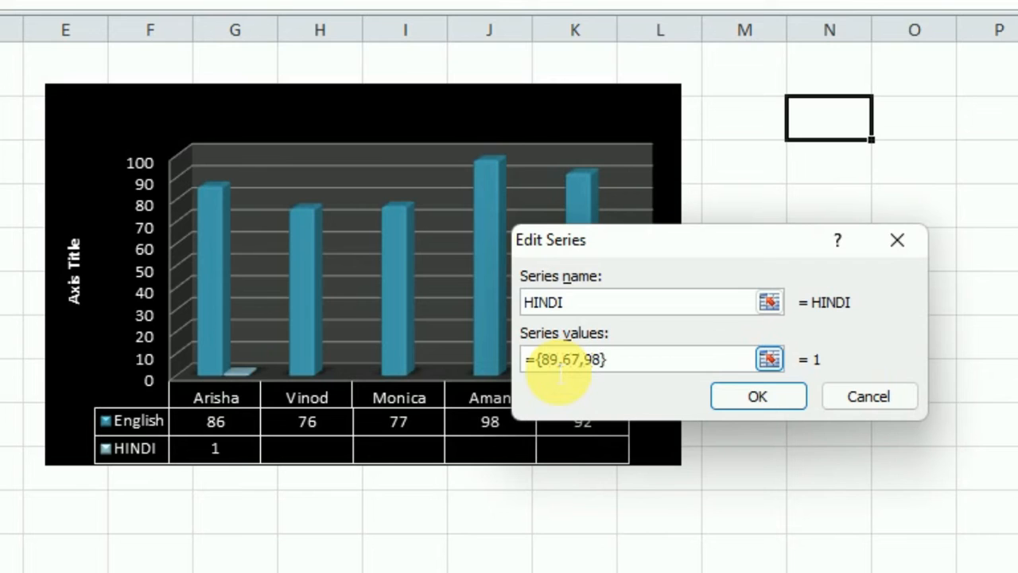
type(",87,90")
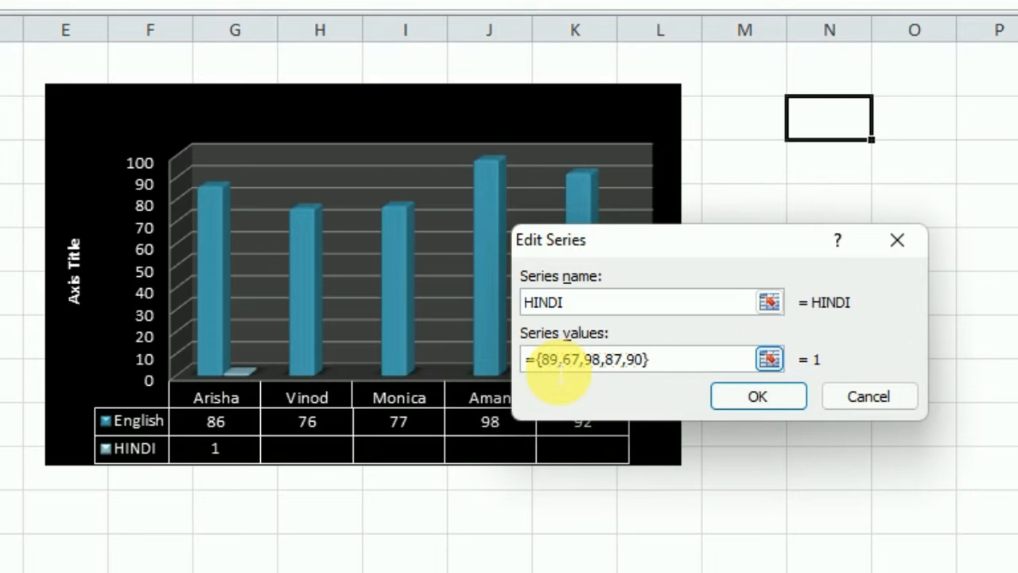
left_click(754, 397)
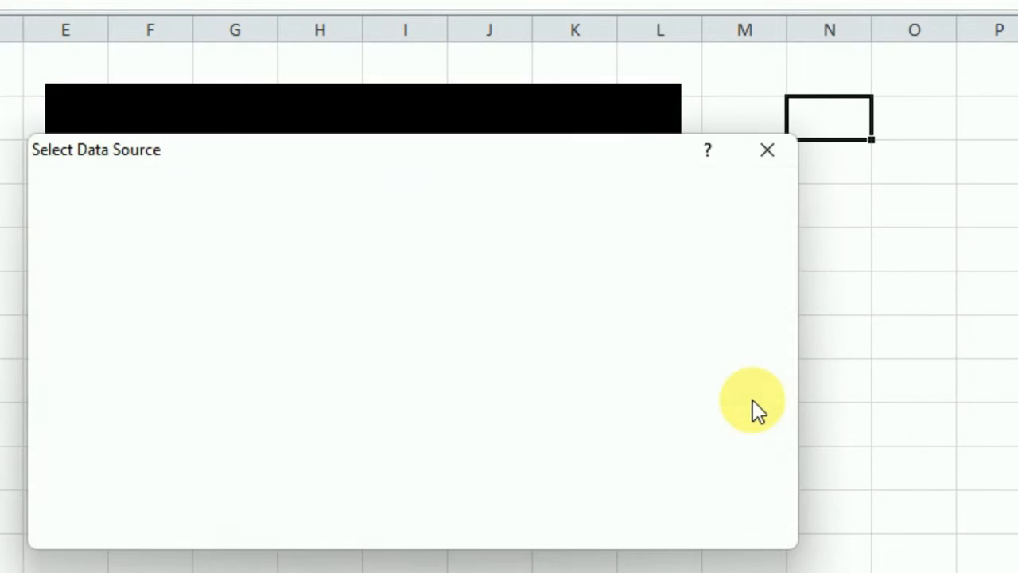
left_click(649, 534)
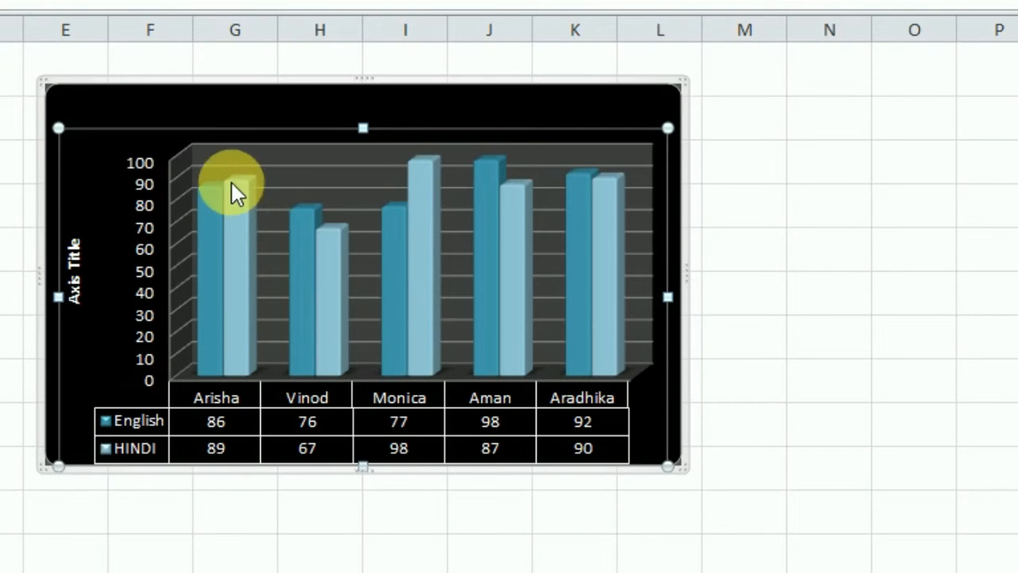
Step: Edit the English series in the chart's data source and rename it MATHS
mouse_move(233, 176)
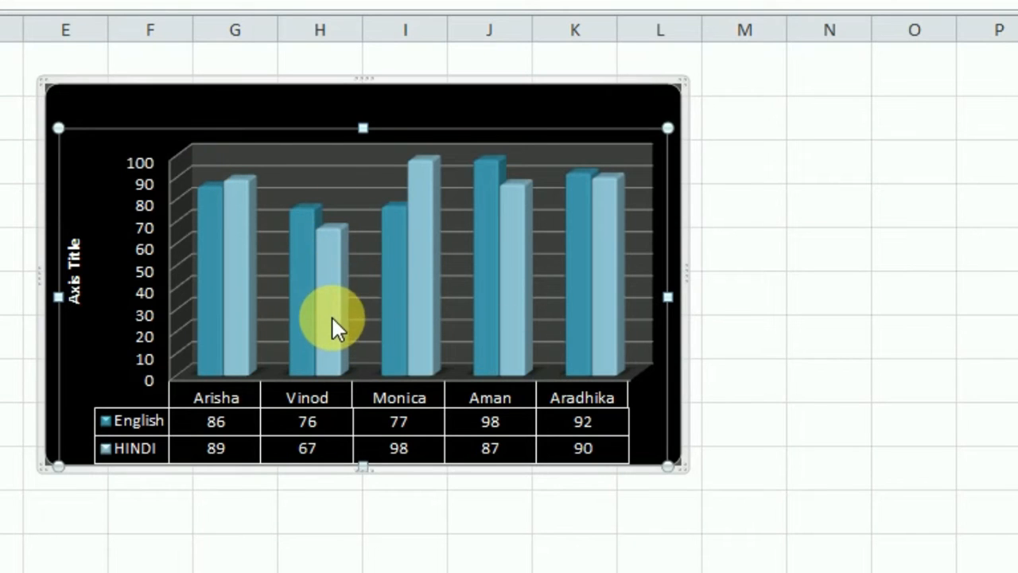
mouse_move(439, 357)
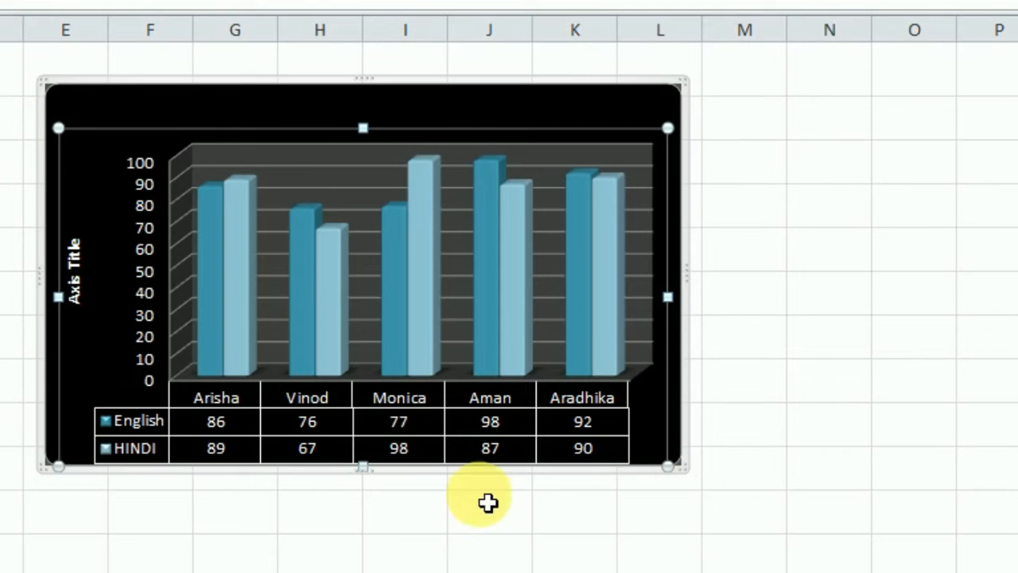
right_click(332, 431)
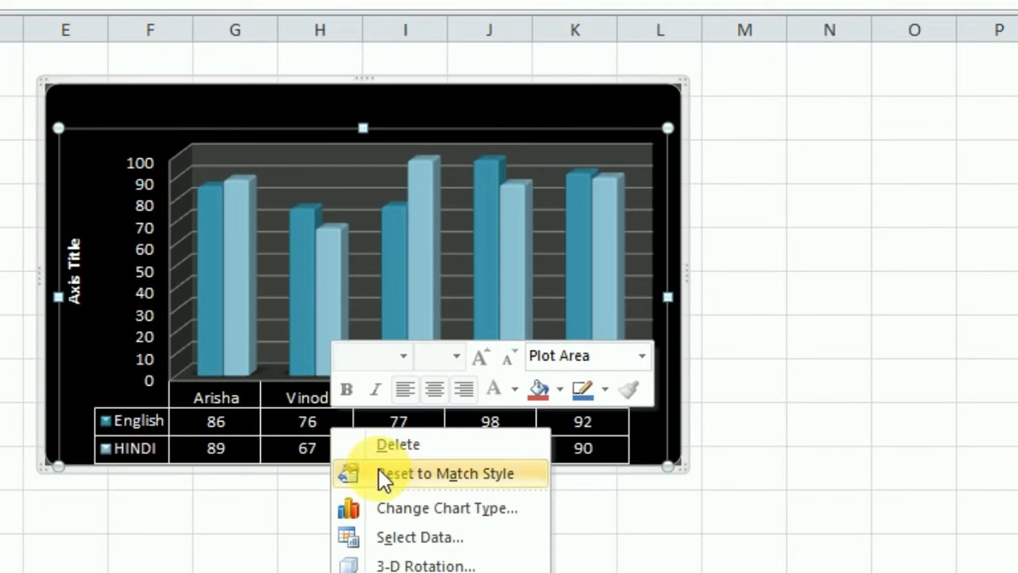
key("Escape")
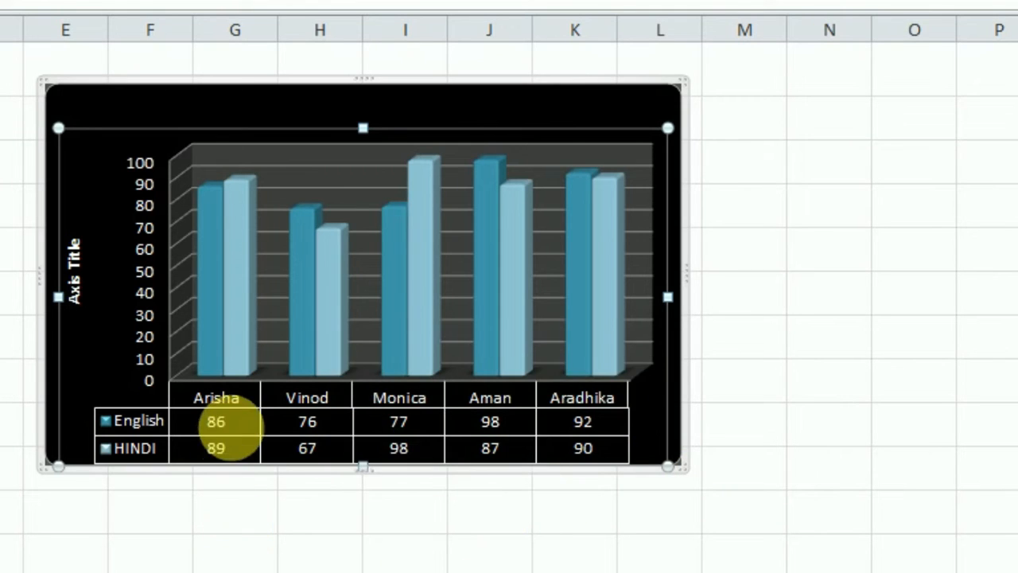
right_click(247, 428)
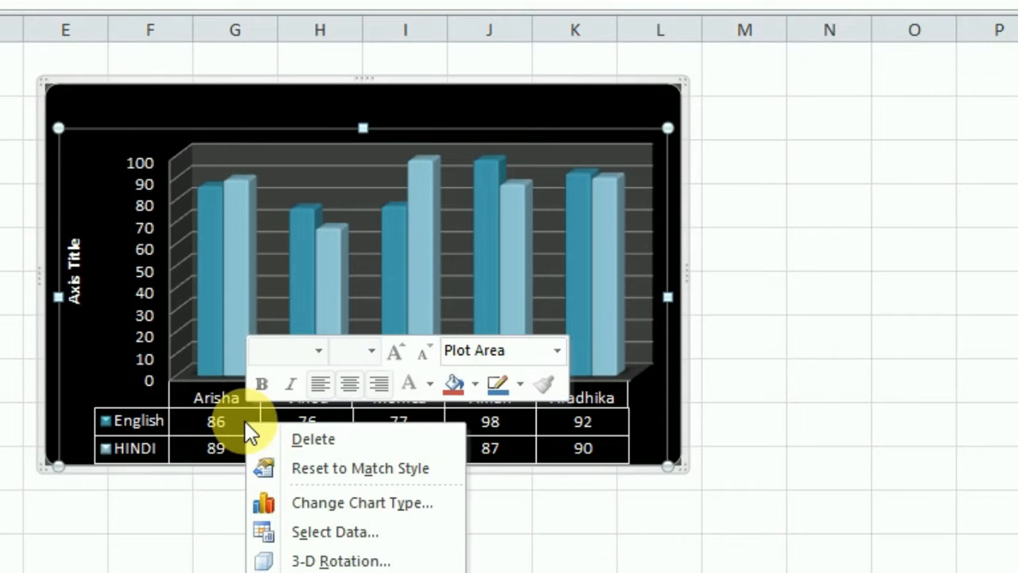
left_click(352, 547)
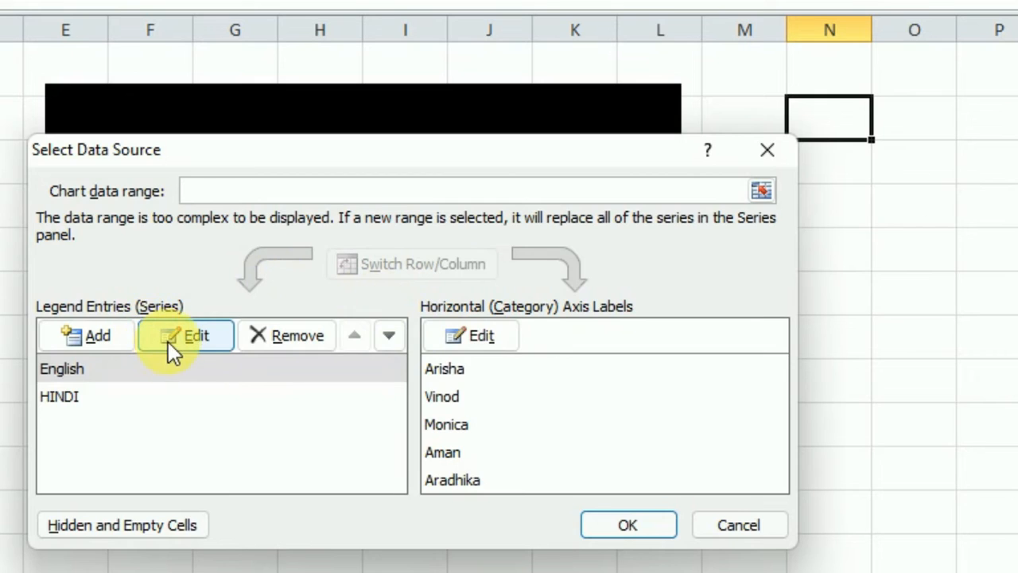
left_click(167, 341)
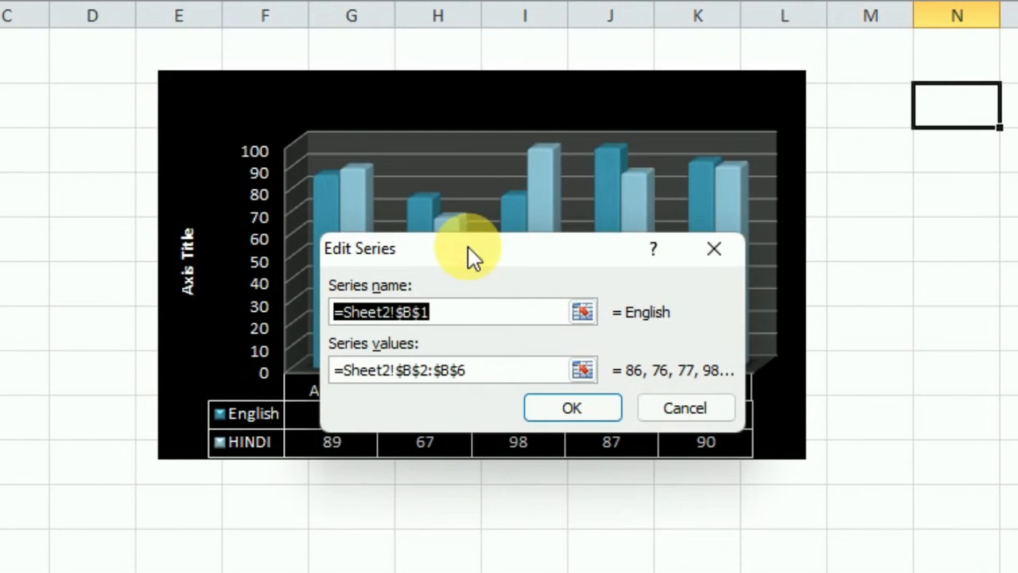
key("Delete")
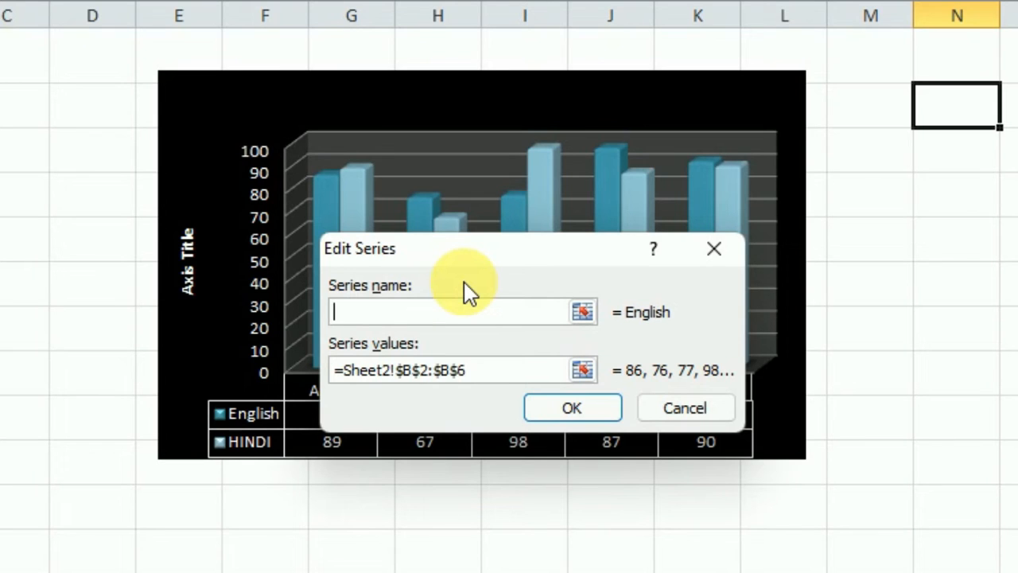
type("MATHS")
Step: Replace the MATHS series' cell reference with the values ={80,90,70,80,60} and apply the data source changes
left_click(453, 369)
left_click(483, 374)
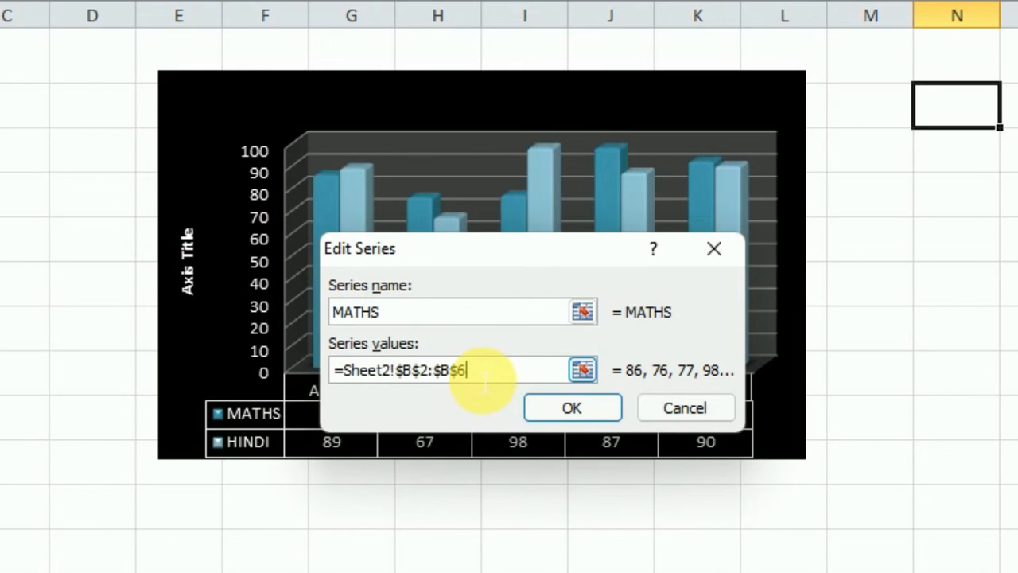
key("BackSpace")
key("BackSpace")
key("BackSpace")
key("BackSpace")
key("BackSpace")
key("BackSpace")
key("BackSpace")
key("BackSpace")
key("BackSpace")
key("BackSpace")
key("BackSpace")
key("BackSpace")
key("BackSpace")
key("BackSpace")
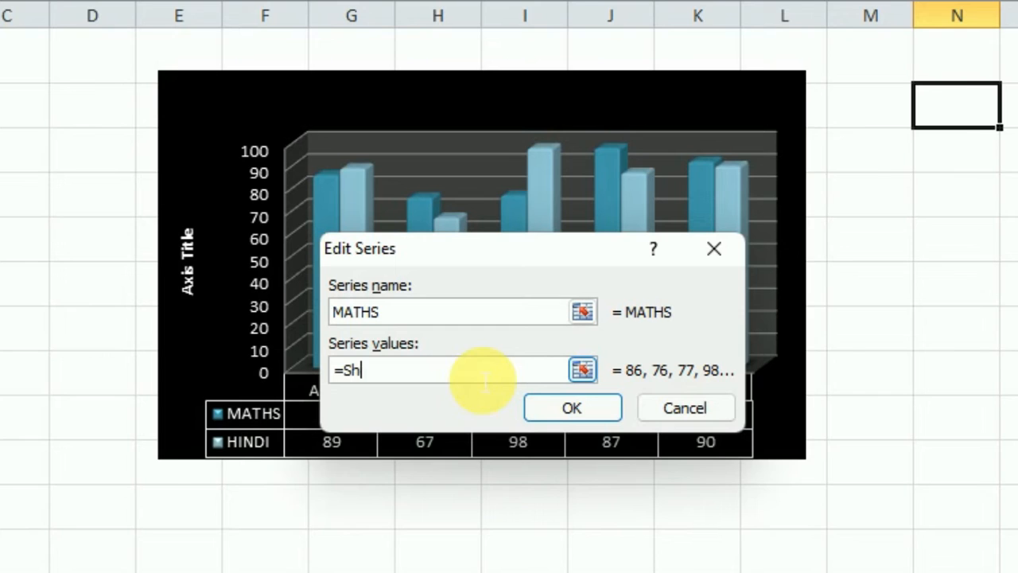
key("BackSpace")
key("BackSpace")
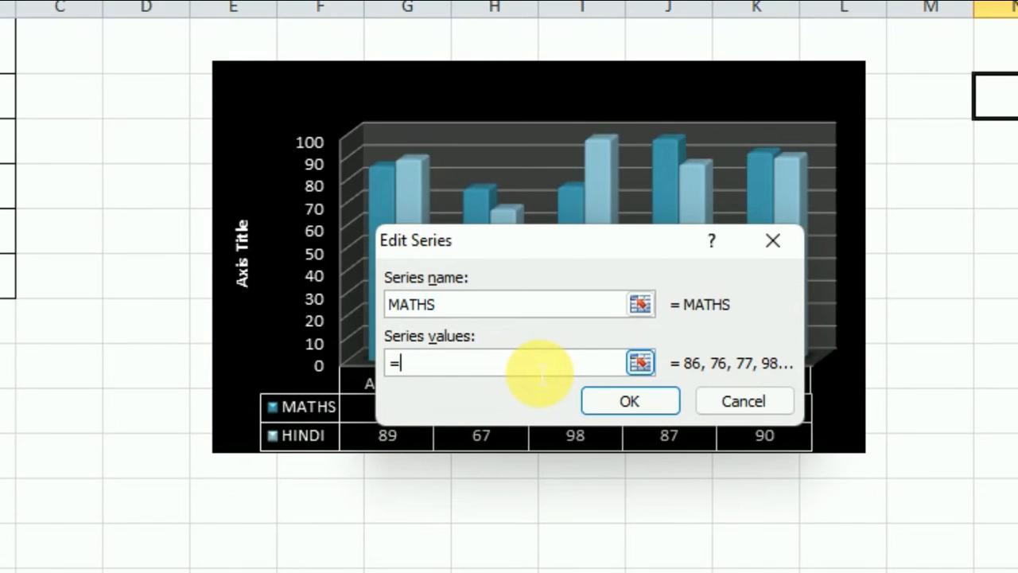
type("{80,90,70")
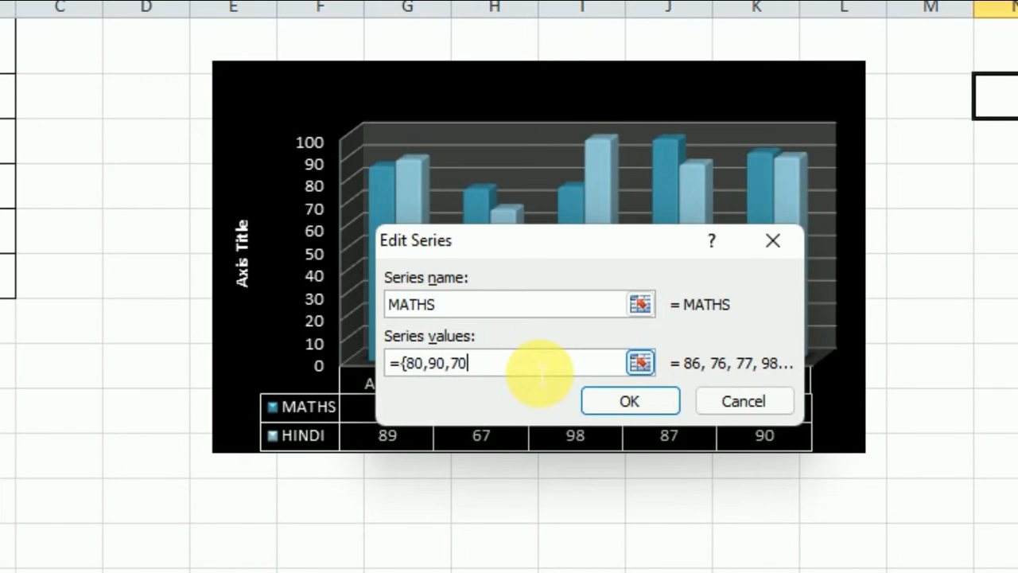
type(",80,60}")
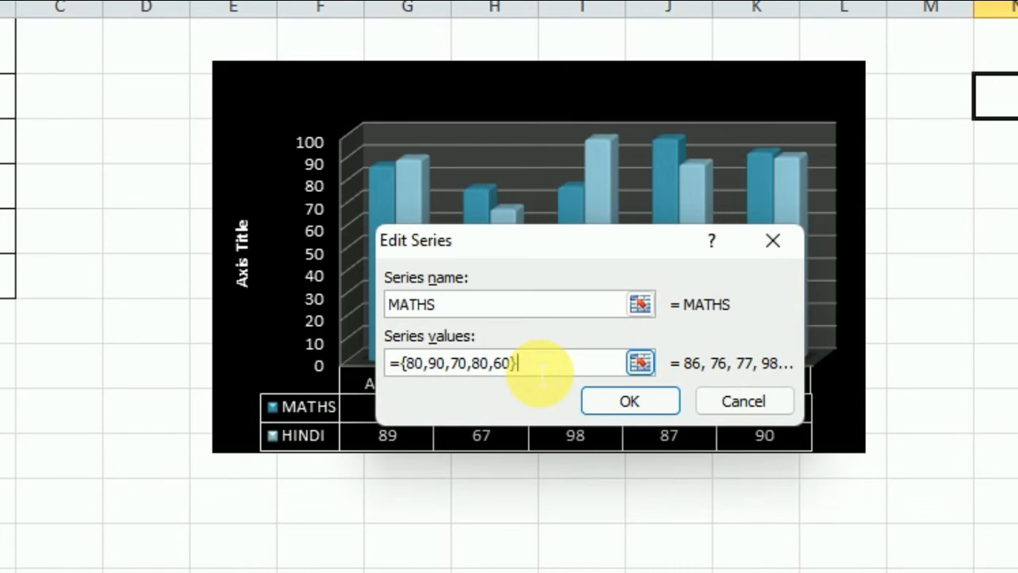
left_click(609, 398)
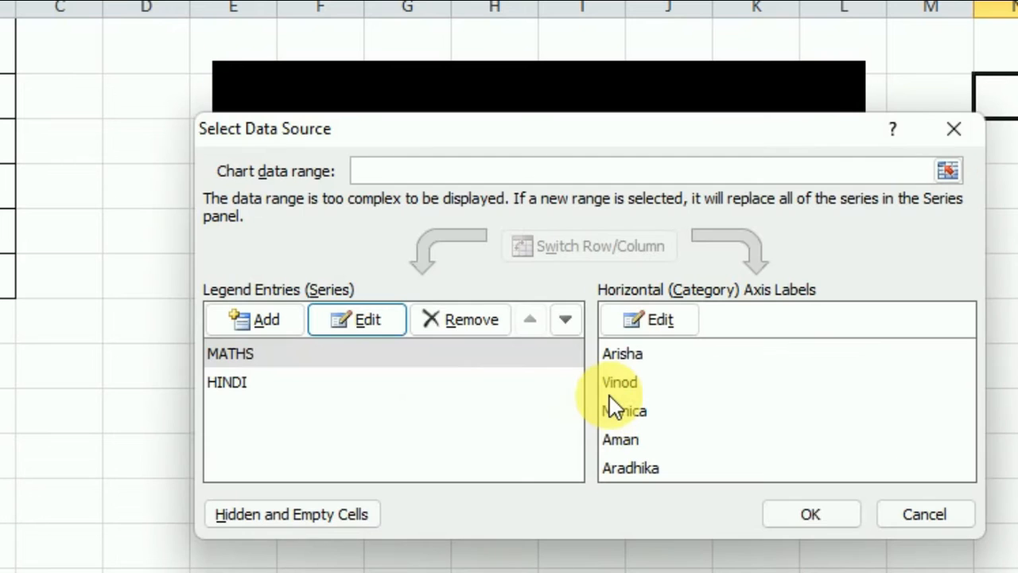
left_click(811, 517)
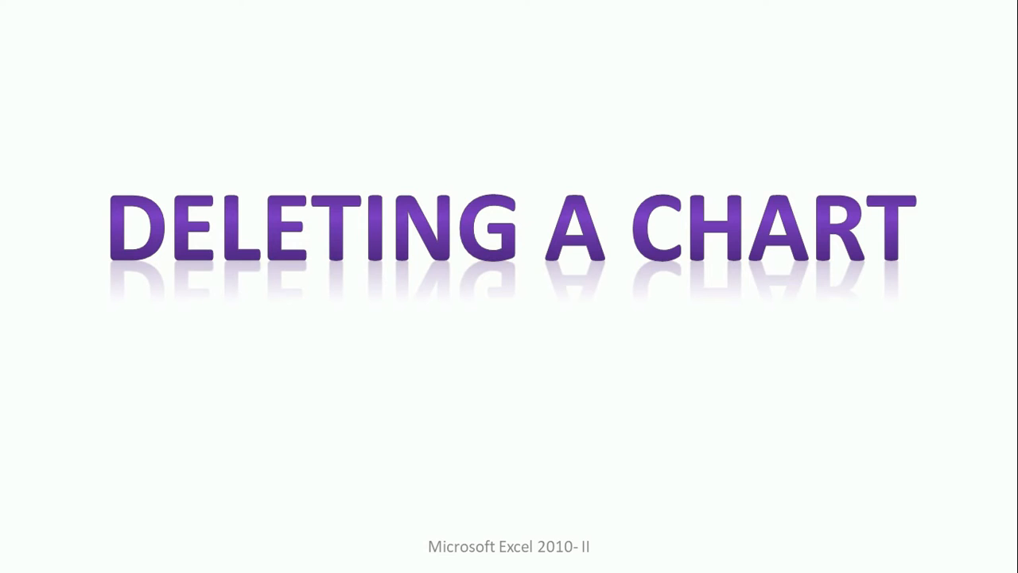
Step: Switch back to the Excel workbook and move the whole chart closer to the marks table, starting in column D
key("super+Tab")
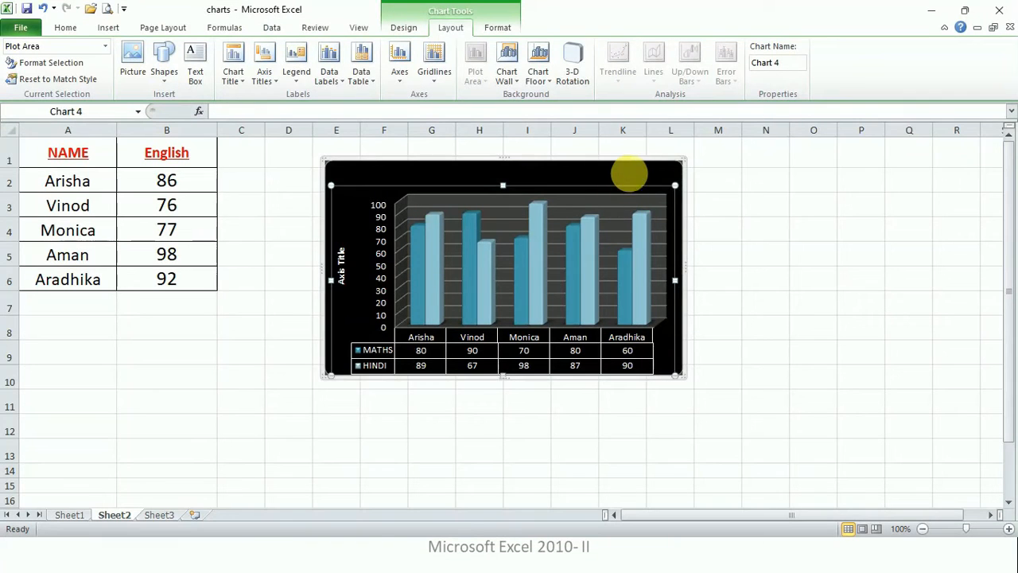
left_click(637, 174)
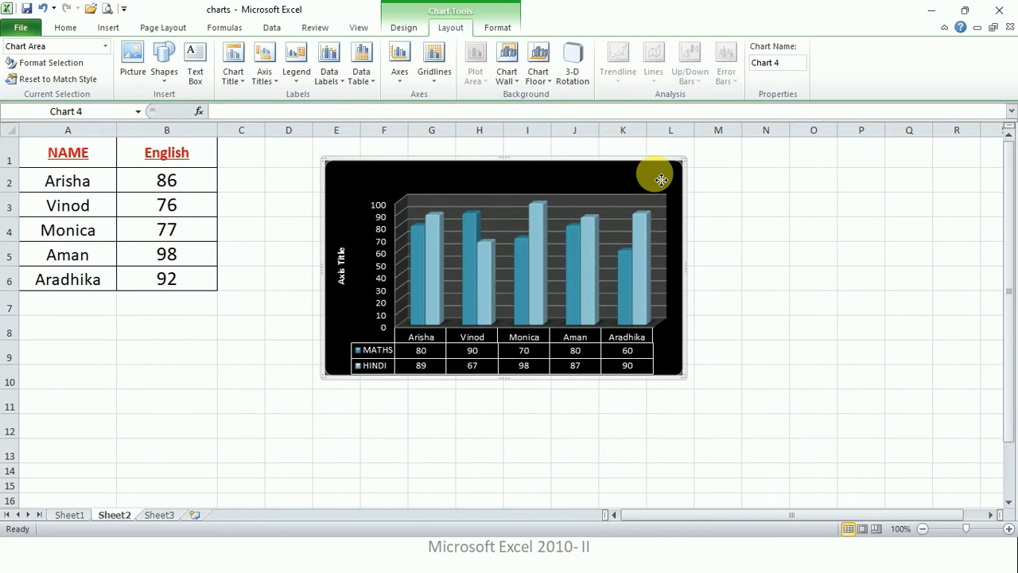
left_click_drag(661, 179, 602, 214)
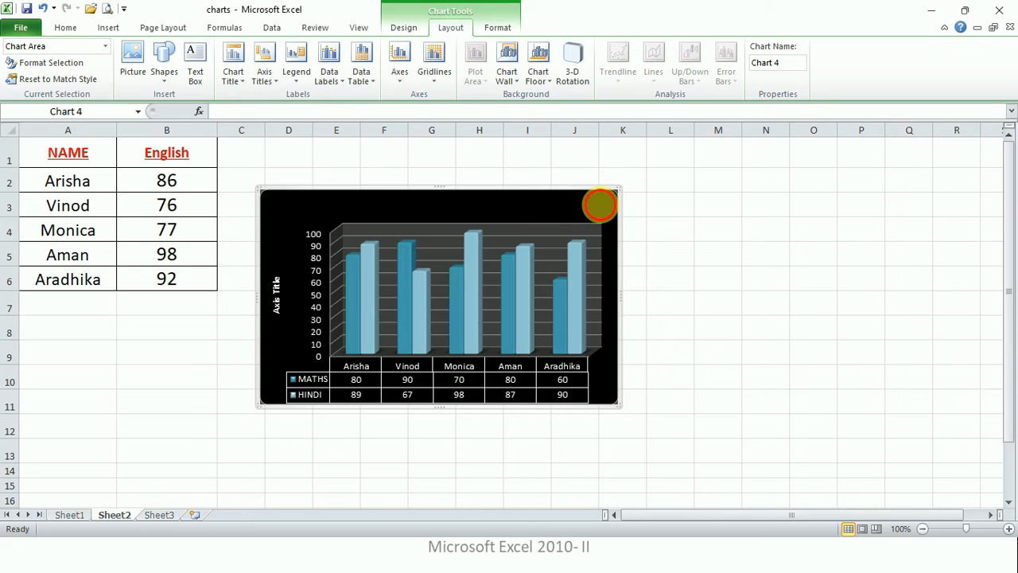
left_click_drag(600, 208, 639, 183)
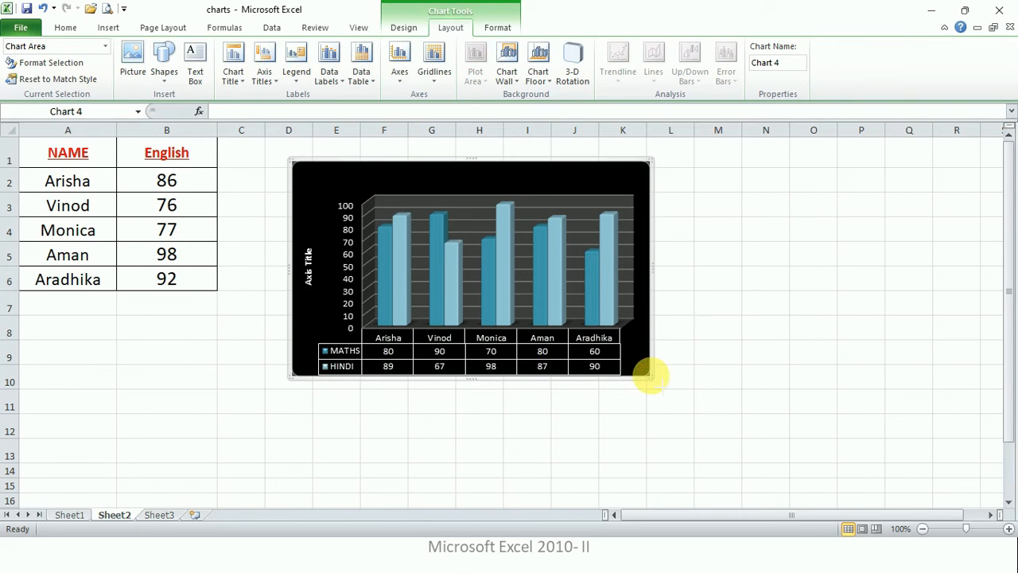
Step: Enlarge the chart to reach about column Q and row 14, and move it over column B at the sheet's upper edge
left_click_drag(651, 380, 950, 483)
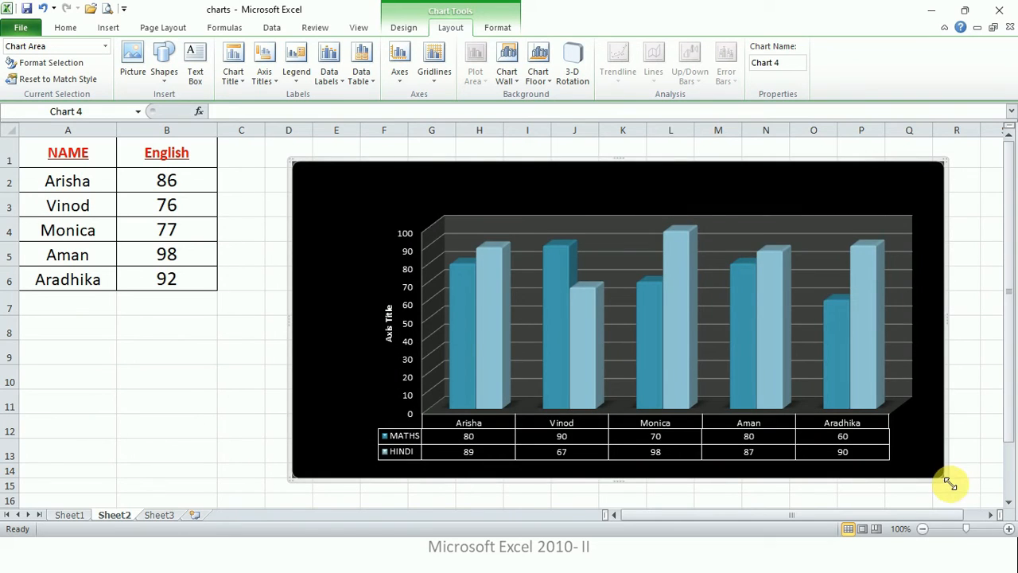
left_click(315, 314)
left_click_drag(315, 313, 145, 257)
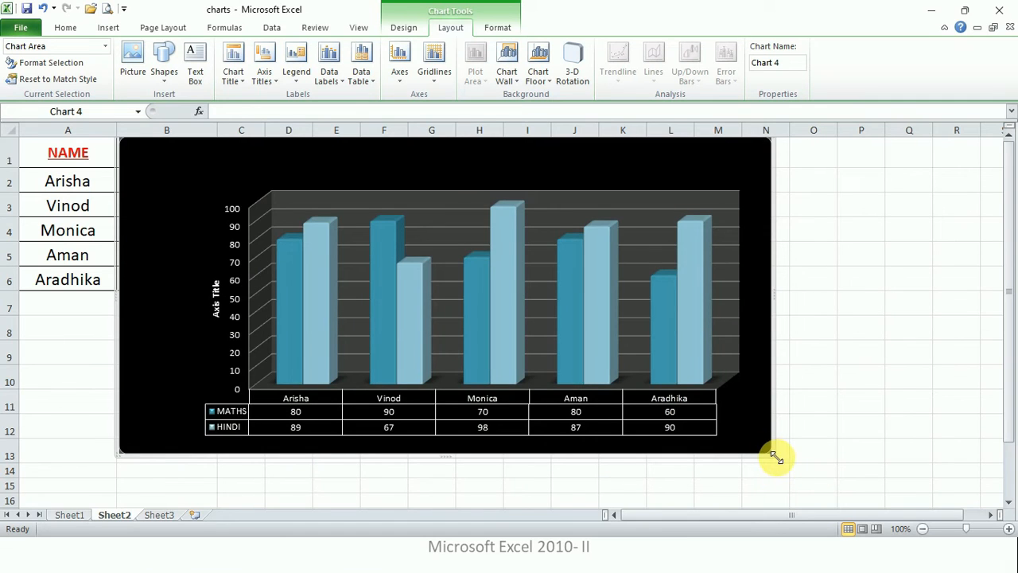
Step: Shrink the chart, and enlarge it again to reach about column Q and row 13
left_click_drag(773, 454, 395, 309)
left_click_drag(395, 308, 912, 455)
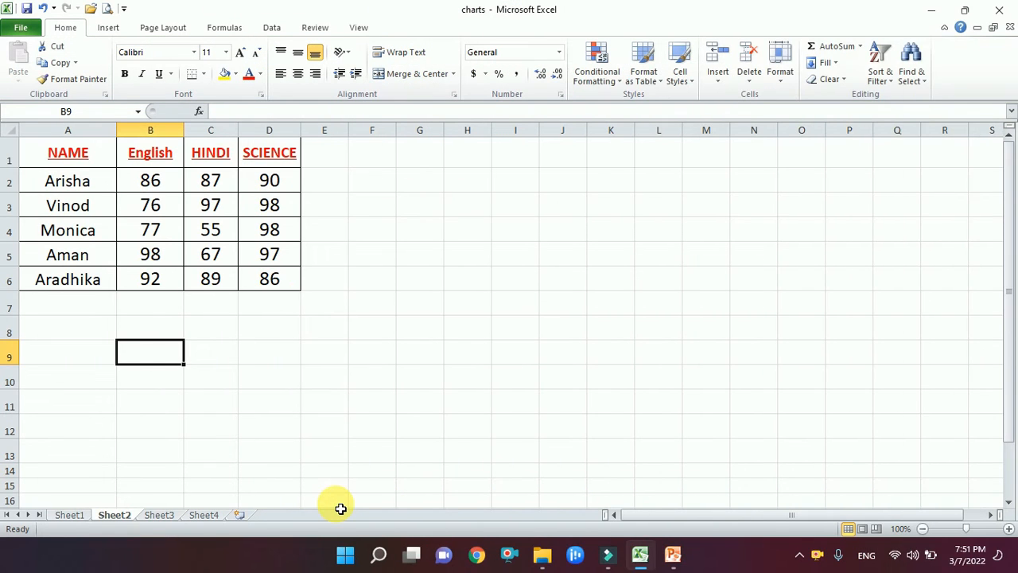
left_click(390, 379)
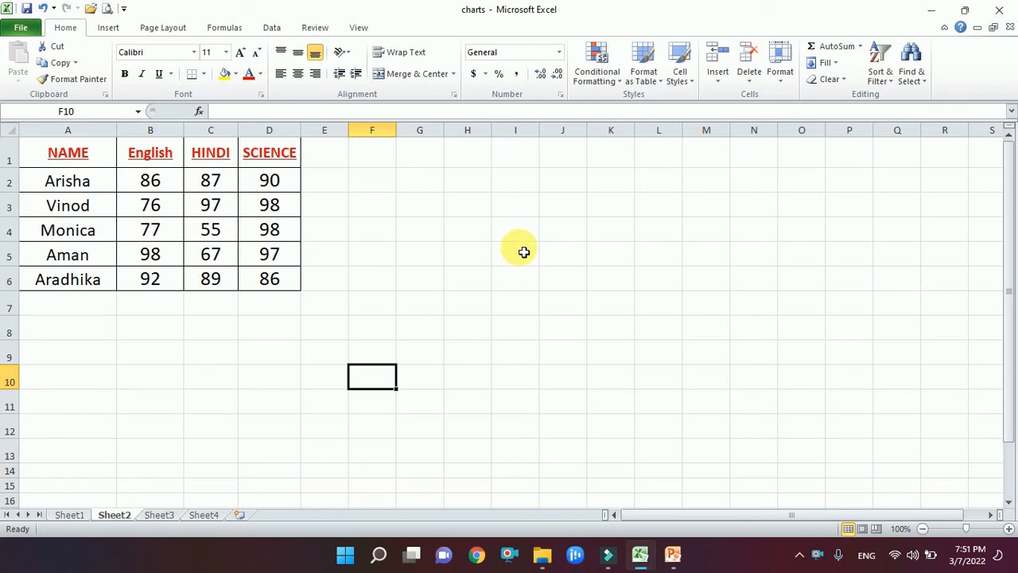
left_click(412, 231)
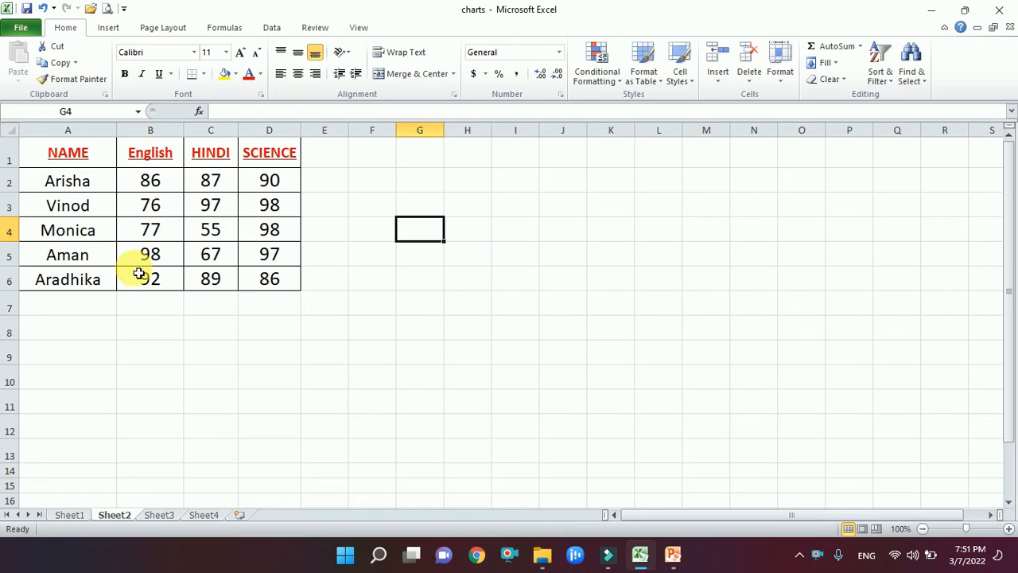
left_click_drag(55, 155, 297, 314)
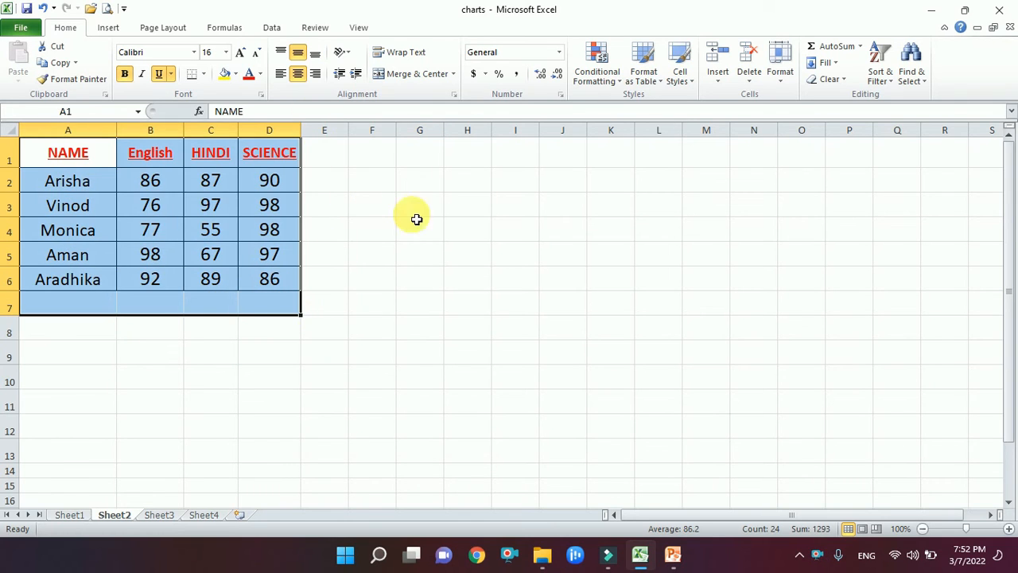
left_click_drag(416, 221, 417, 205)
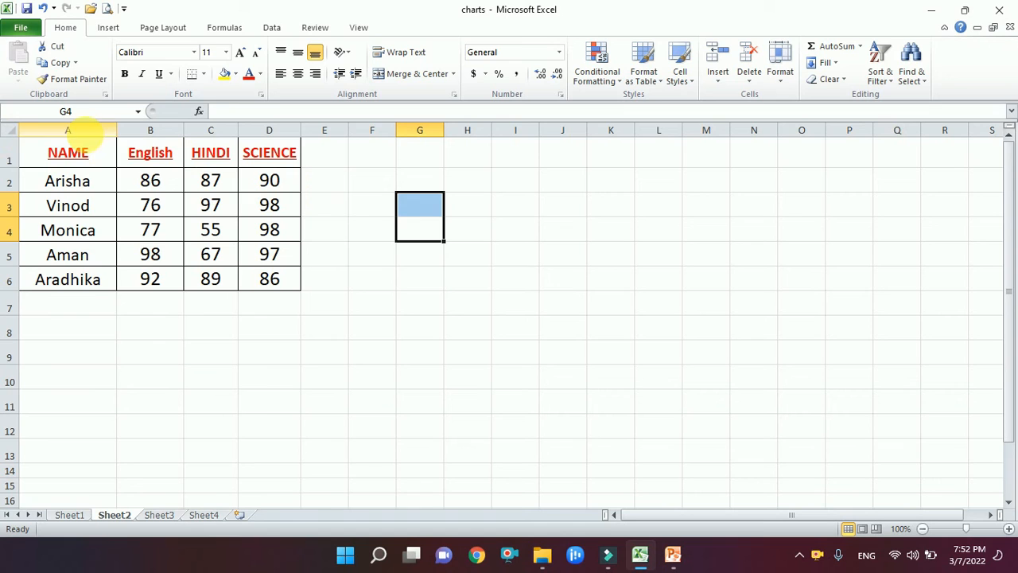
left_click(106, 31)
left_click(286, 62)
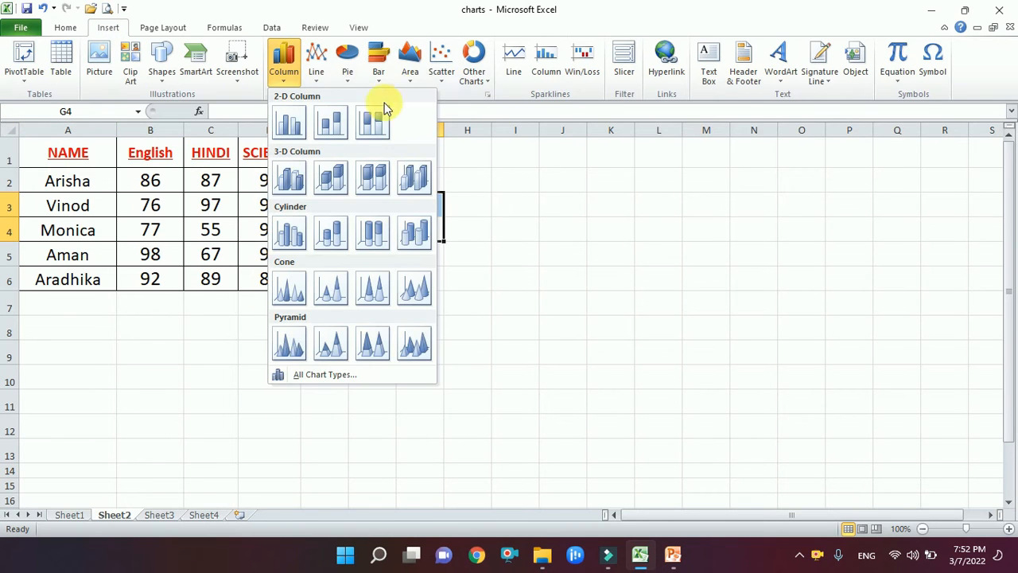
left_click(376, 175)
left_click_drag(642, 263, 688, 236)
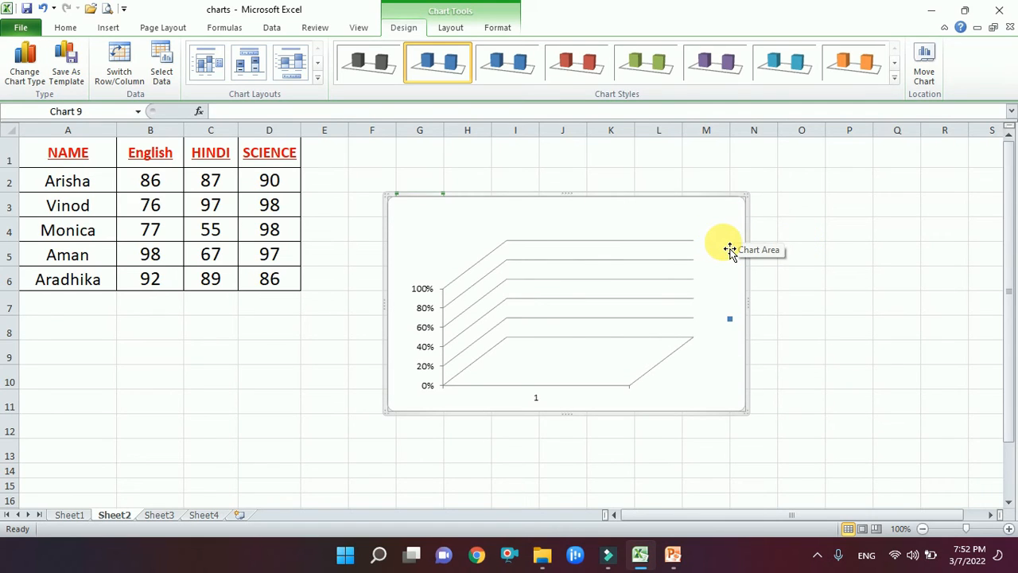
key("Delete")
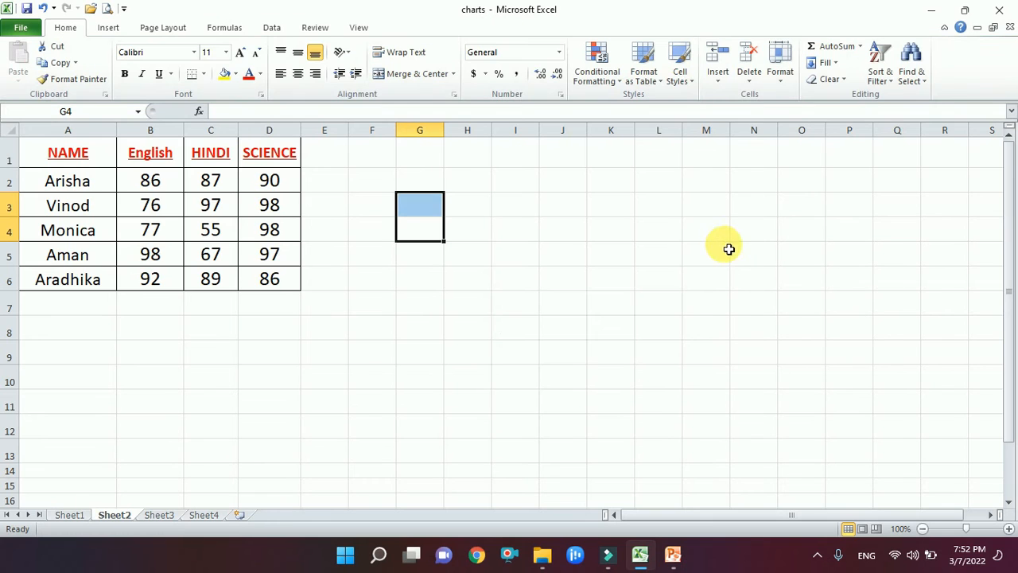
Step: Insert a 3-D clustered column chart from the whole marks table A1:D6
left_click(321, 276)
left_click(92, 167)
left_click_drag(93, 167, 297, 280)
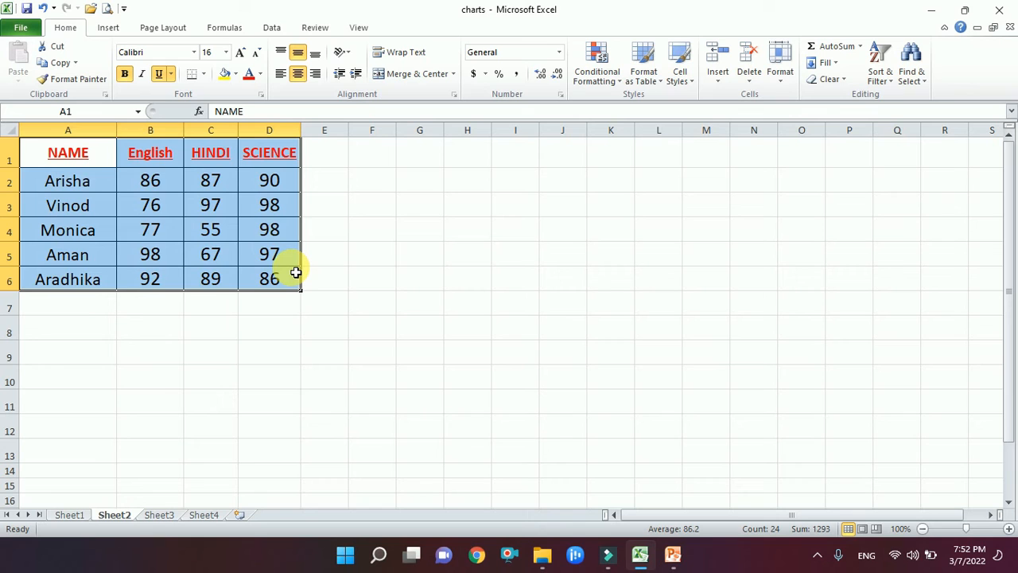
left_click(110, 29)
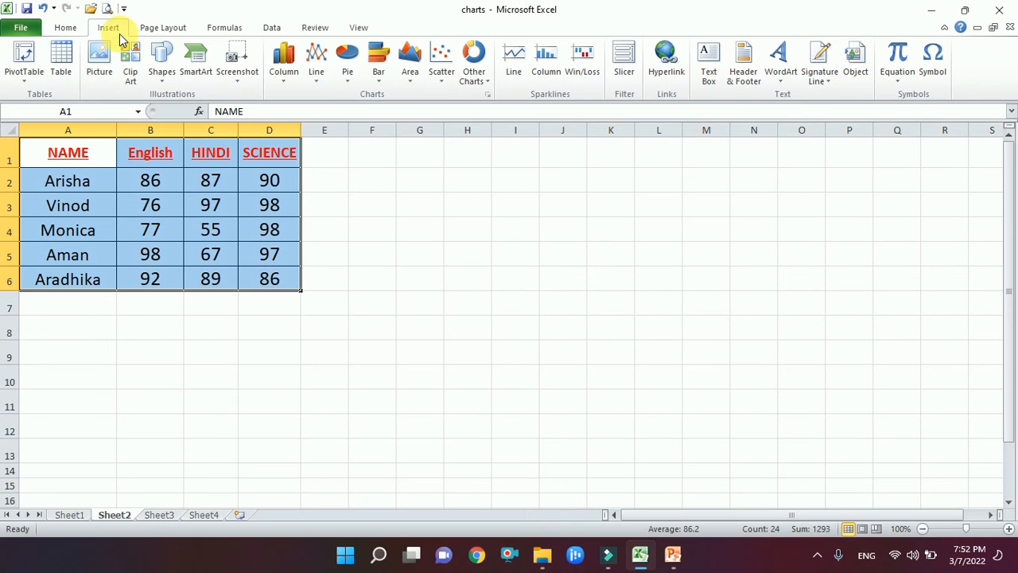
left_click(285, 80)
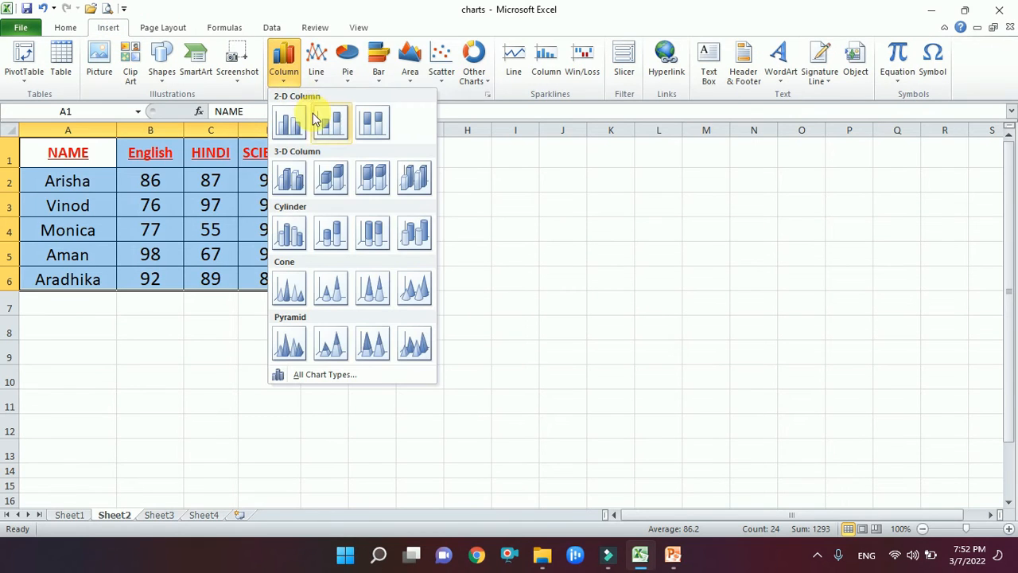
left_click(293, 183)
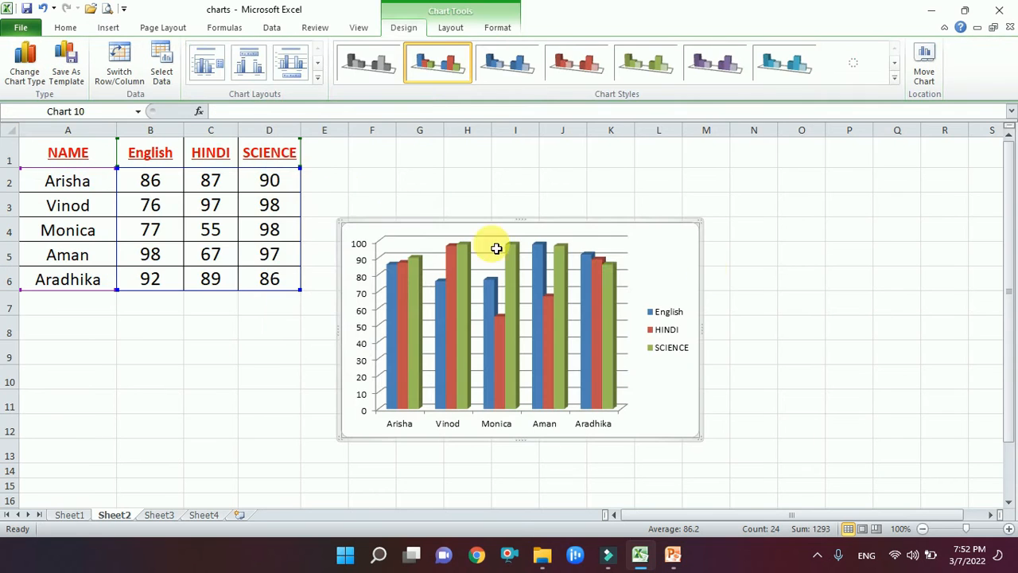
Step: Move the new chart to start in column G at row 2, and enlarge it to about column R and row 12
left_click_drag(688, 254, 762, 218)
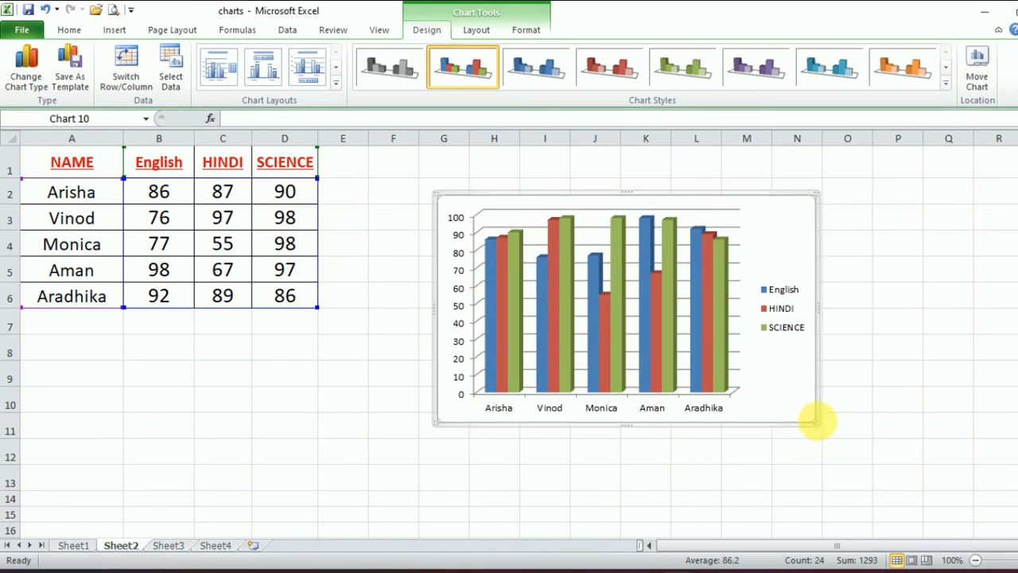
left_click_drag(817, 419, 1004, 472)
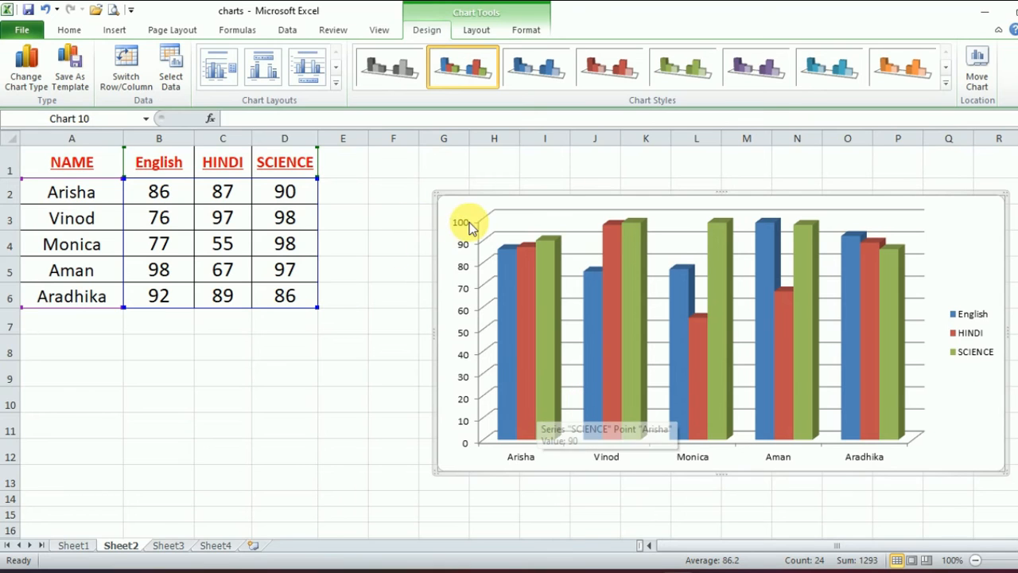
Step: Shift the plot area slightly towards the chart's upper-left corner, and reselect the chart area
left_click_drag(456, 206, 430, 204)
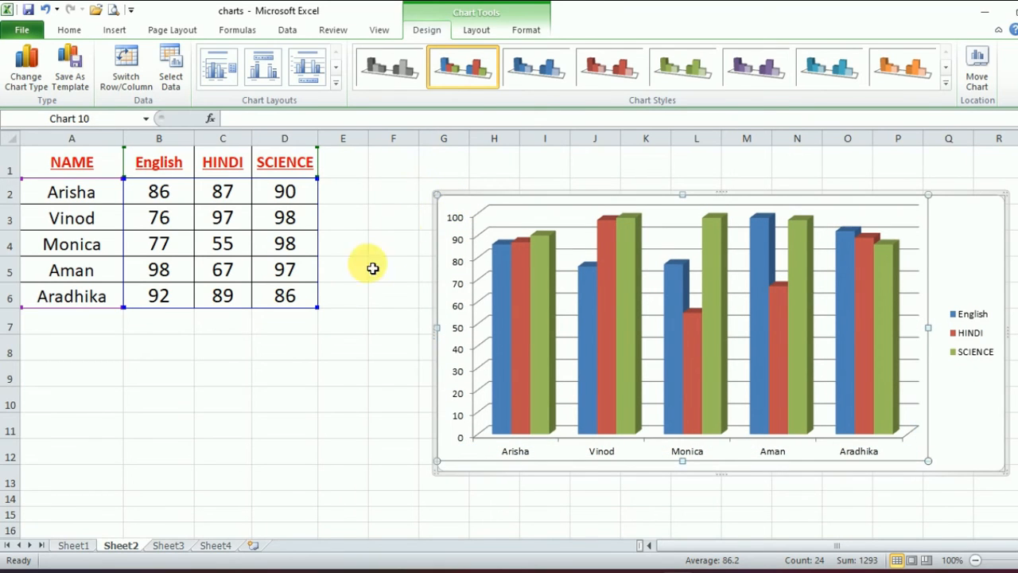
left_click(348, 300)
left_click(450, 213)
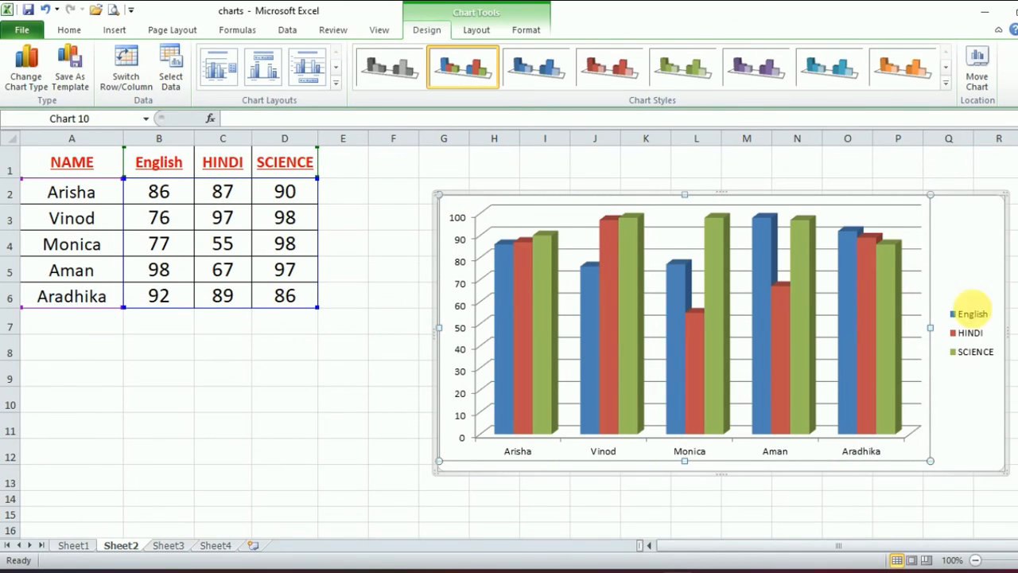
left_click(966, 245)
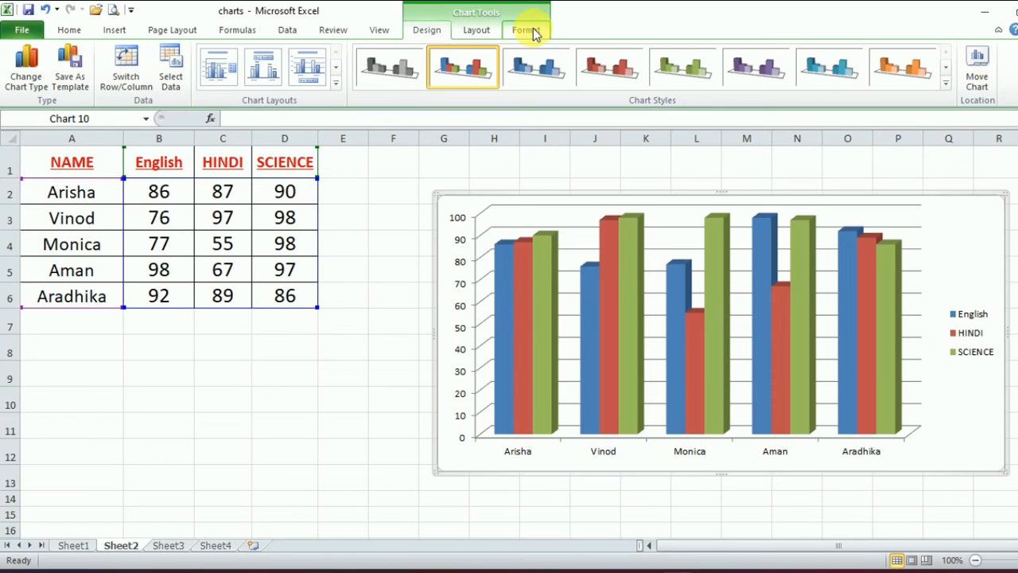
Step: Apply the chart layout that has a chart title, a vertical axis title and a data table with legend keys
left_click(336, 83)
left_click(265, 112)
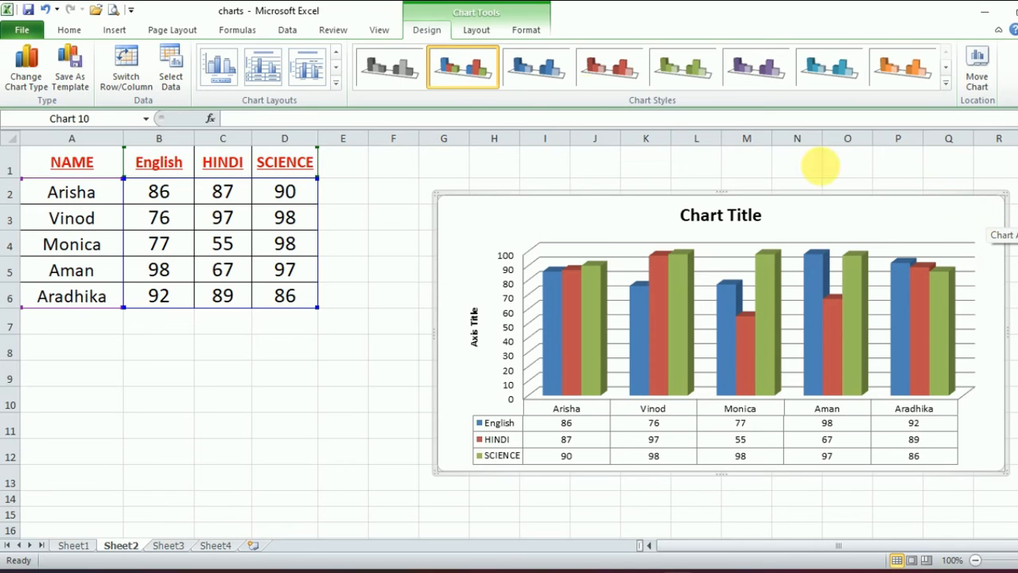
Step: Try the red, green, purple and teal chart styles, and apply the orange Style 8 to the chart
left_click(614, 79)
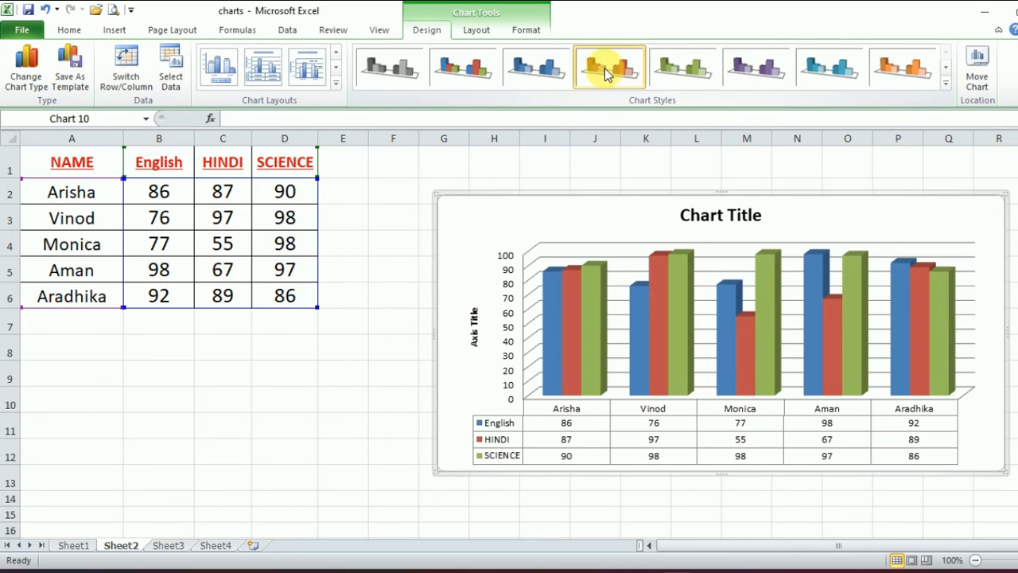
left_click(698, 74)
left_click(767, 71)
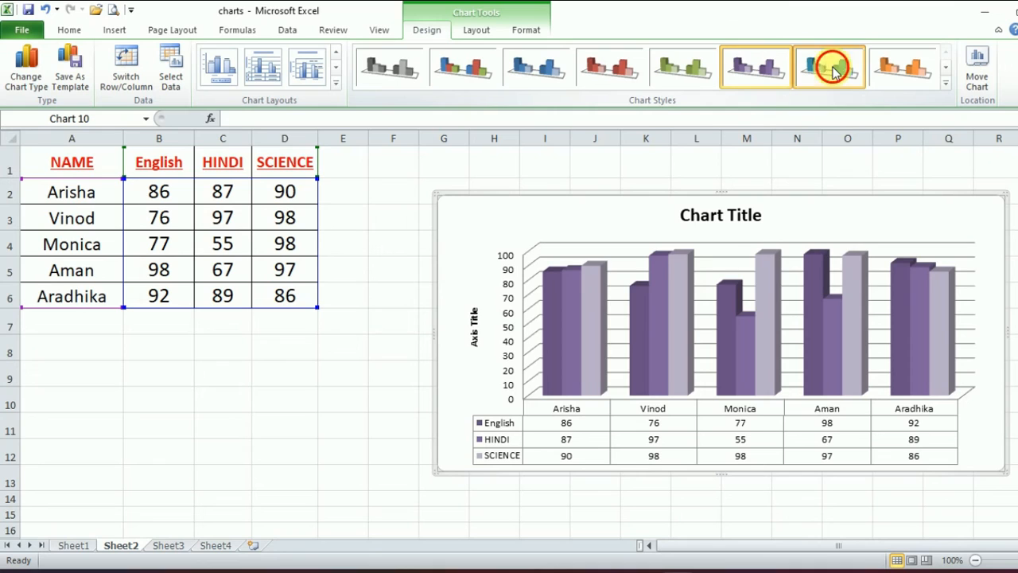
left_click(831, 68)
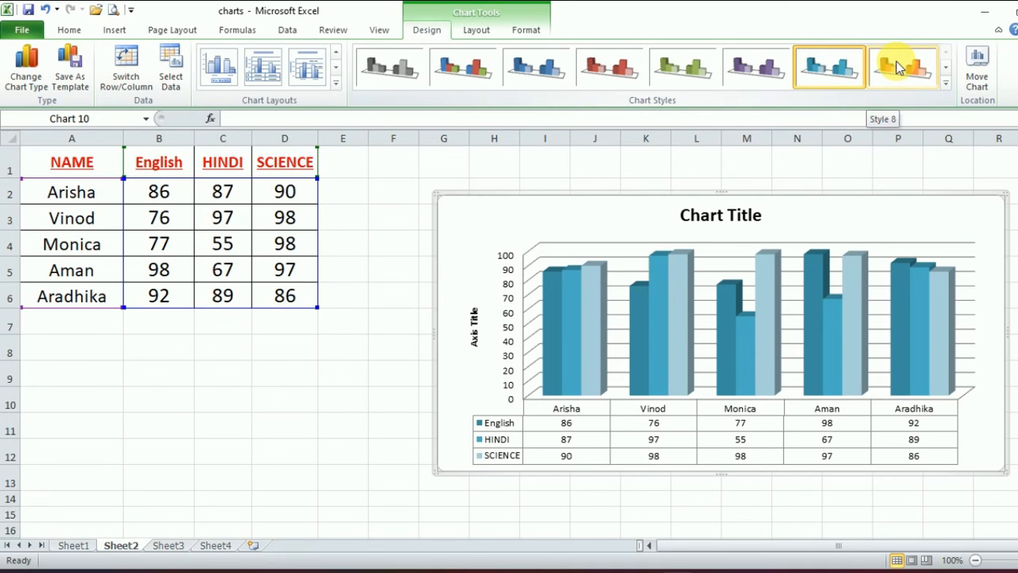
left_click(899, 69)
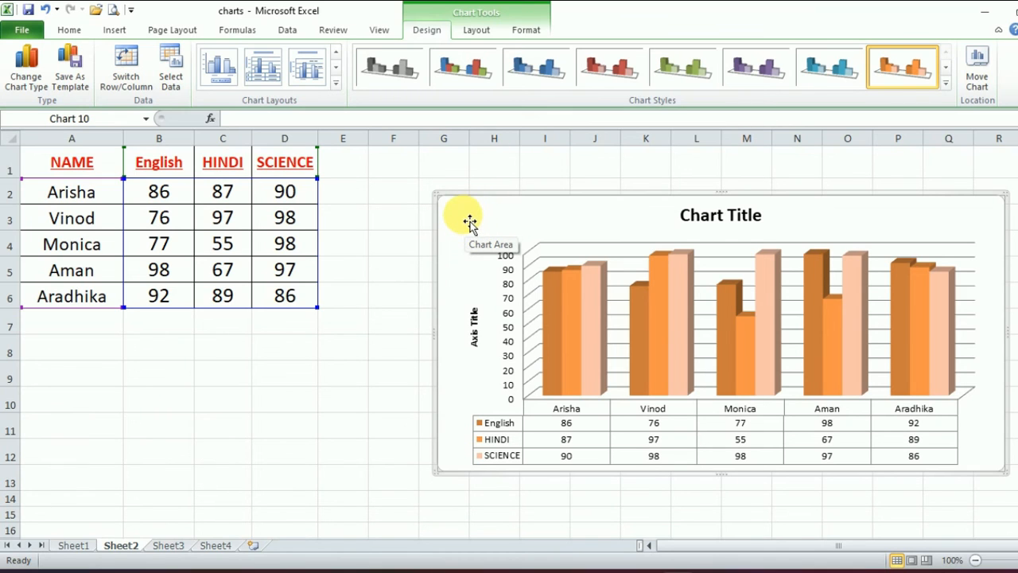
Step: Move the chart over the marks table to the sheet's upper-left corner, and enlarge it to about column R and row 14
left_click_drag(470, 223, 99, 172)
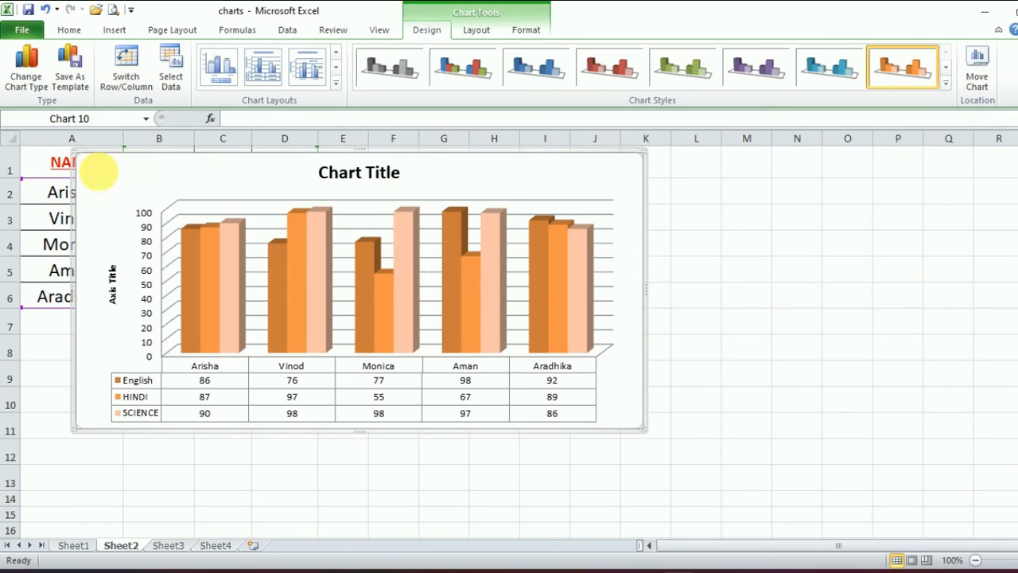
mouse_move(573, 176)
left_mouse_down()
mouse_move(1015, 208)
mouse_move(743, 228)
mouse_move(509, 205)
mouse_move(557, 182)
left_mouse_up()
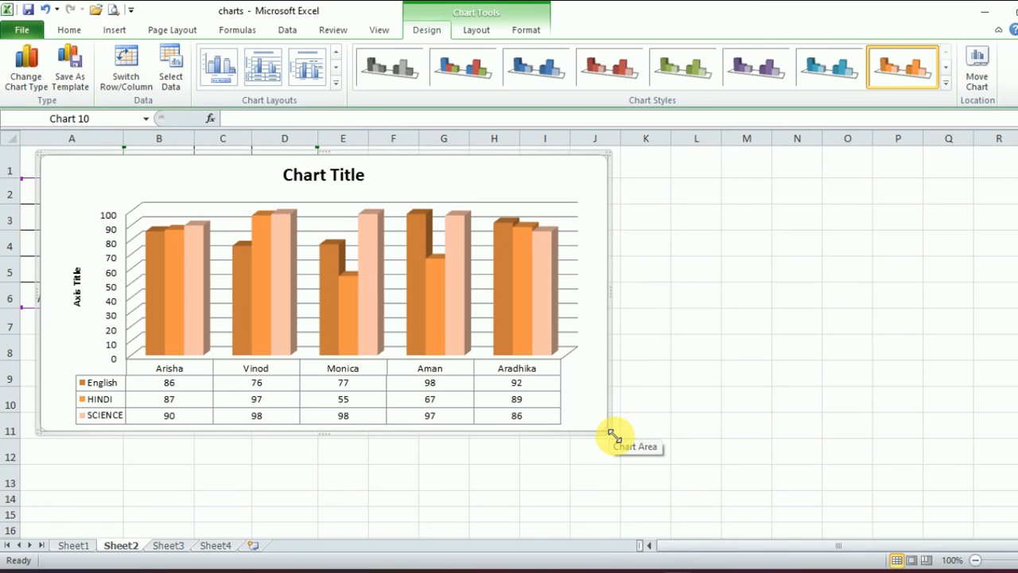
left_click_drag(611, 433, 1016, 517)
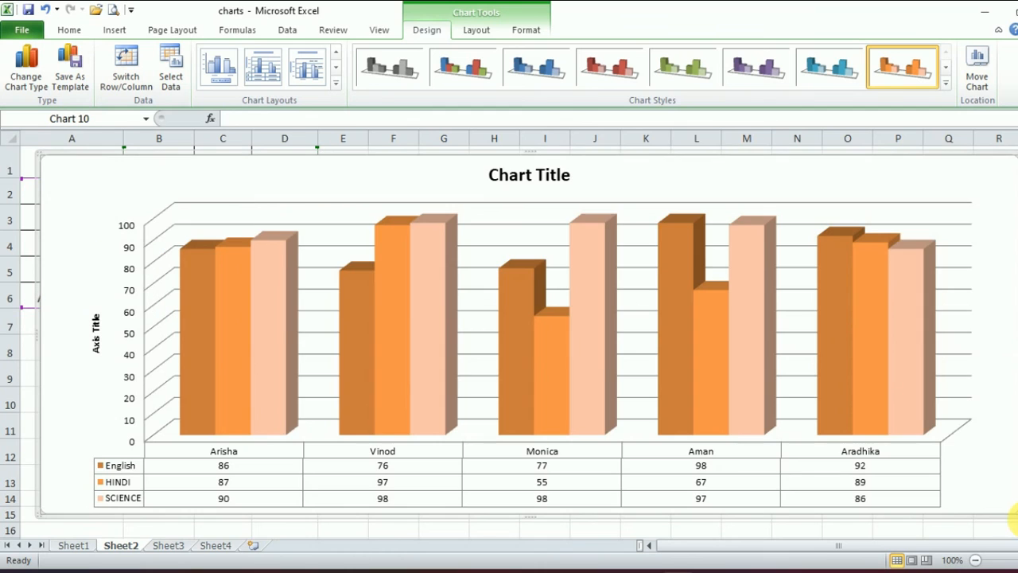
left_click_drag(861, 464, 841, 454)
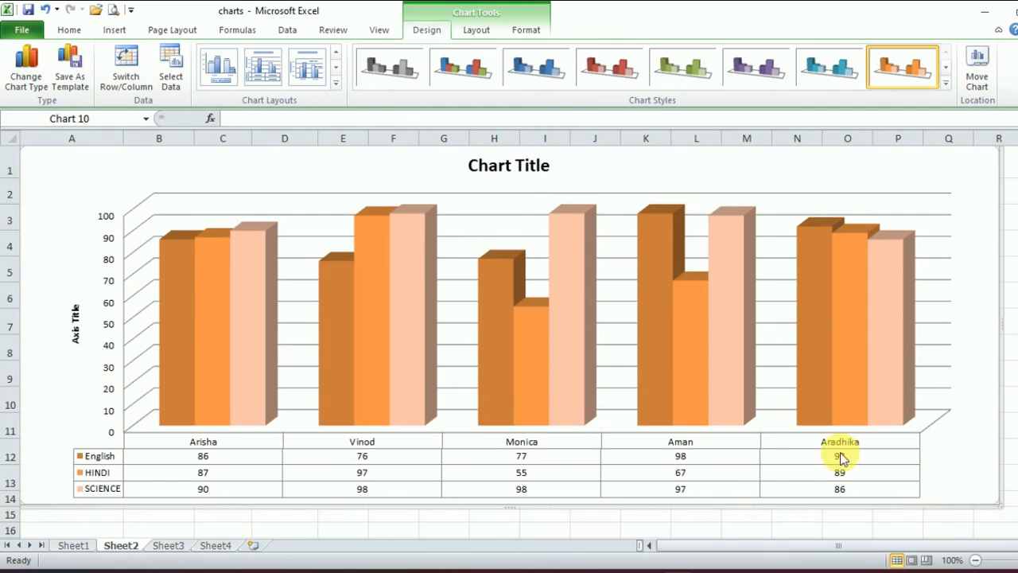
Step: Narrow the chart to end in about column I, and move it beside the marks table so that it spans about columns E to O
left_click_drag(1005, 509, 956, 509)
left_click_drag(964, 329, 580, 284)
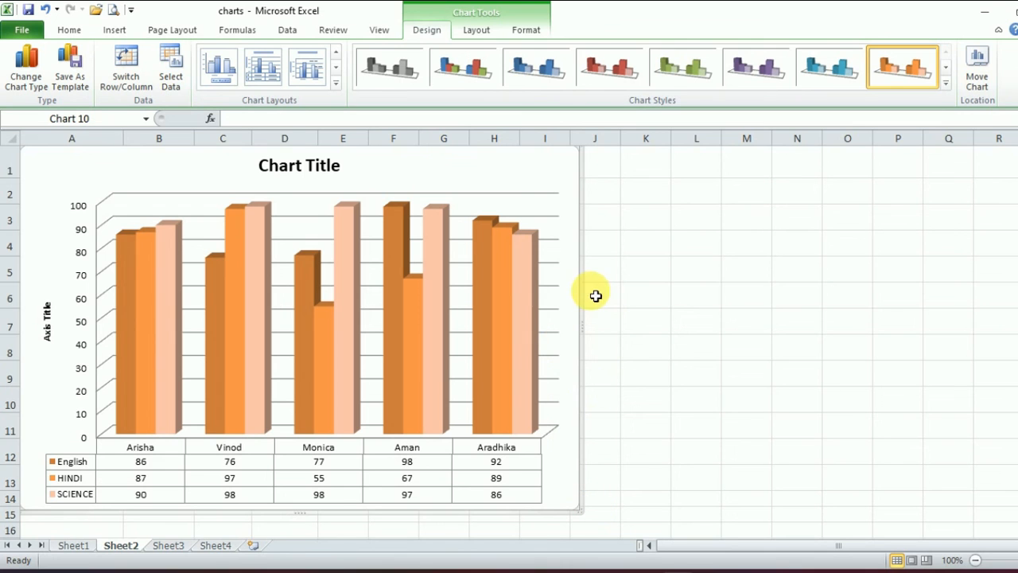
left_click_drag(553, 178, 845, 189)
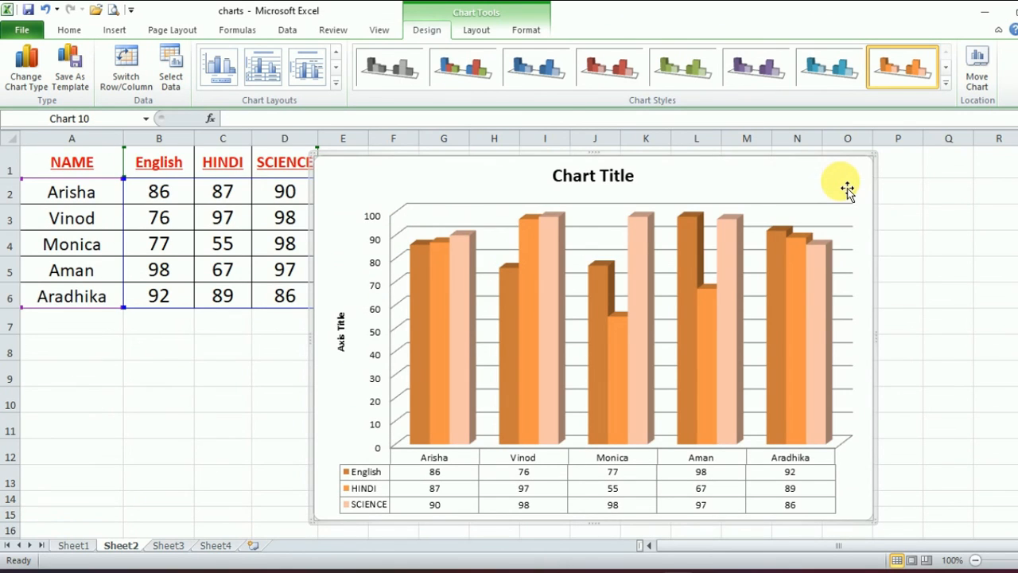
Step: Delete the marks chart, and undo the deletion
left_click(918, 191)
left_click(849, 179)
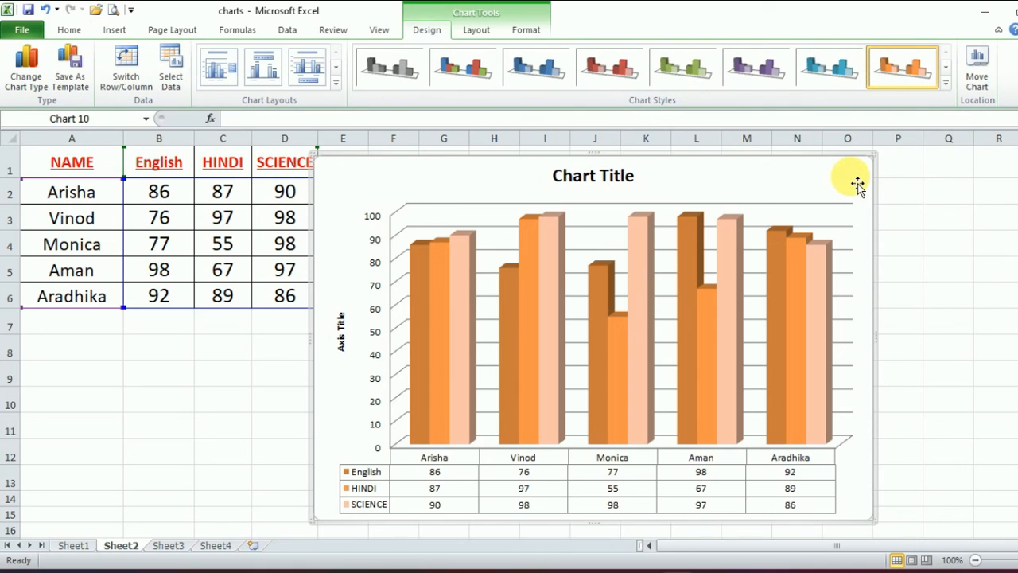
key("Delete")
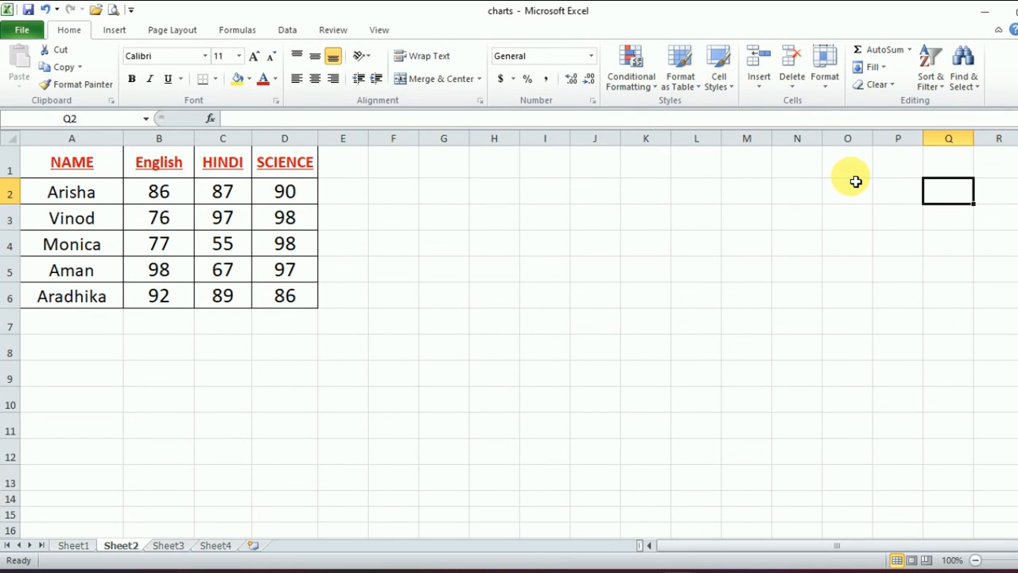
key("ctrl+z")
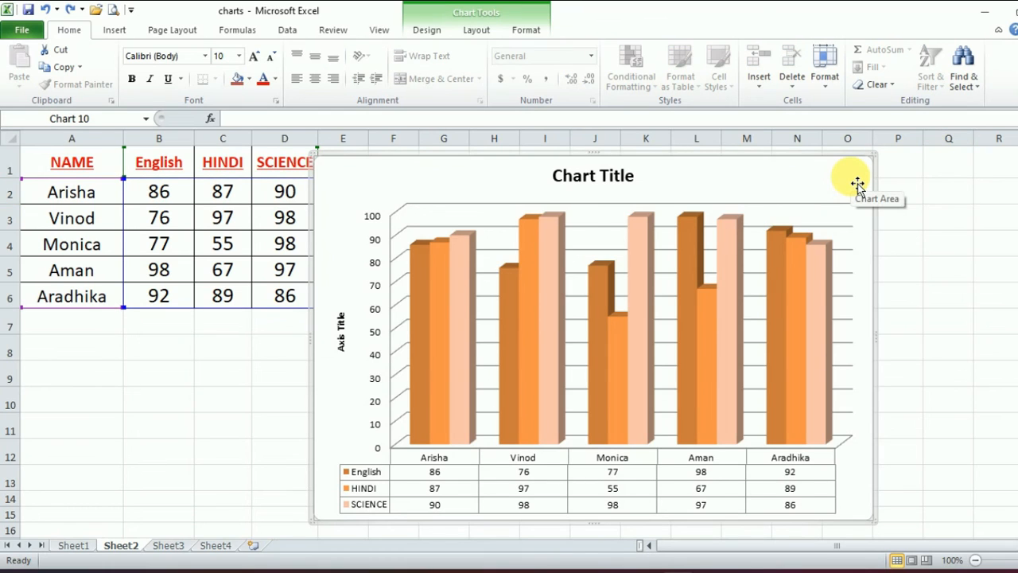